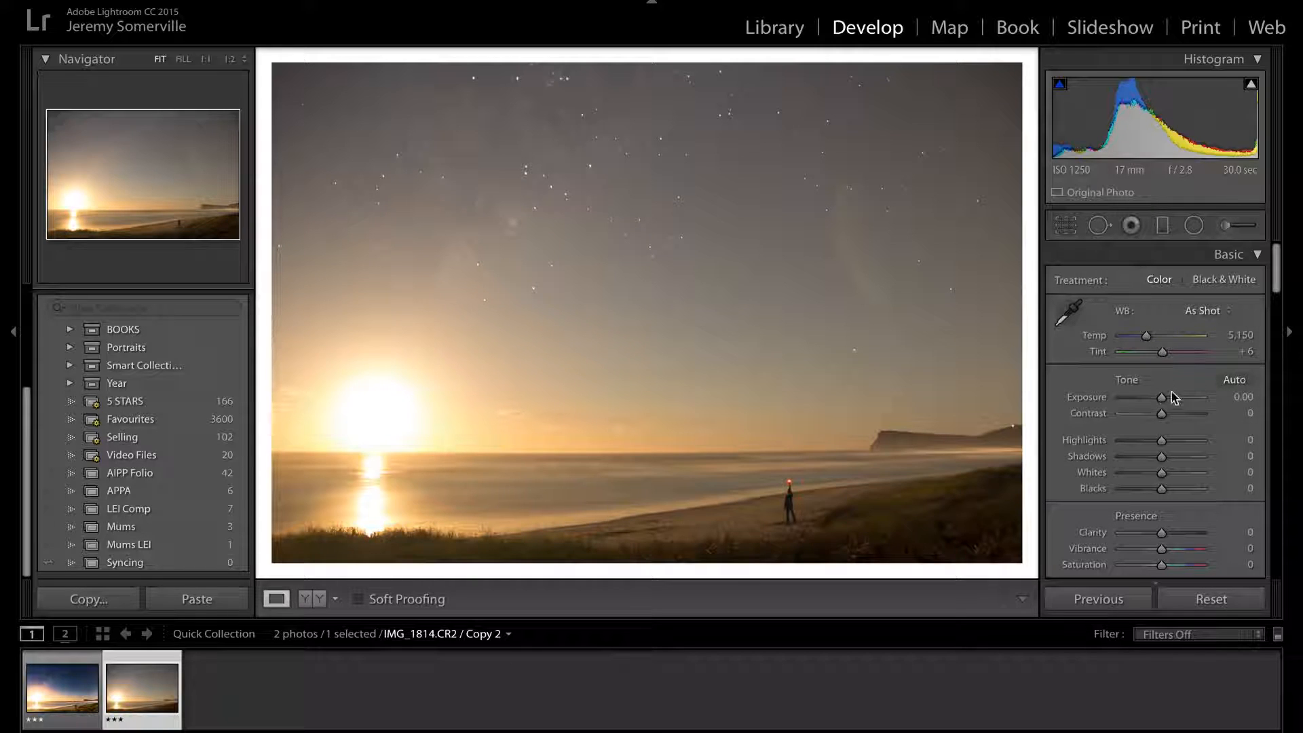
# Set the photo's overall Contrast to +30 and Exposure to +0.53.
pyautogui.click(1173, 413)
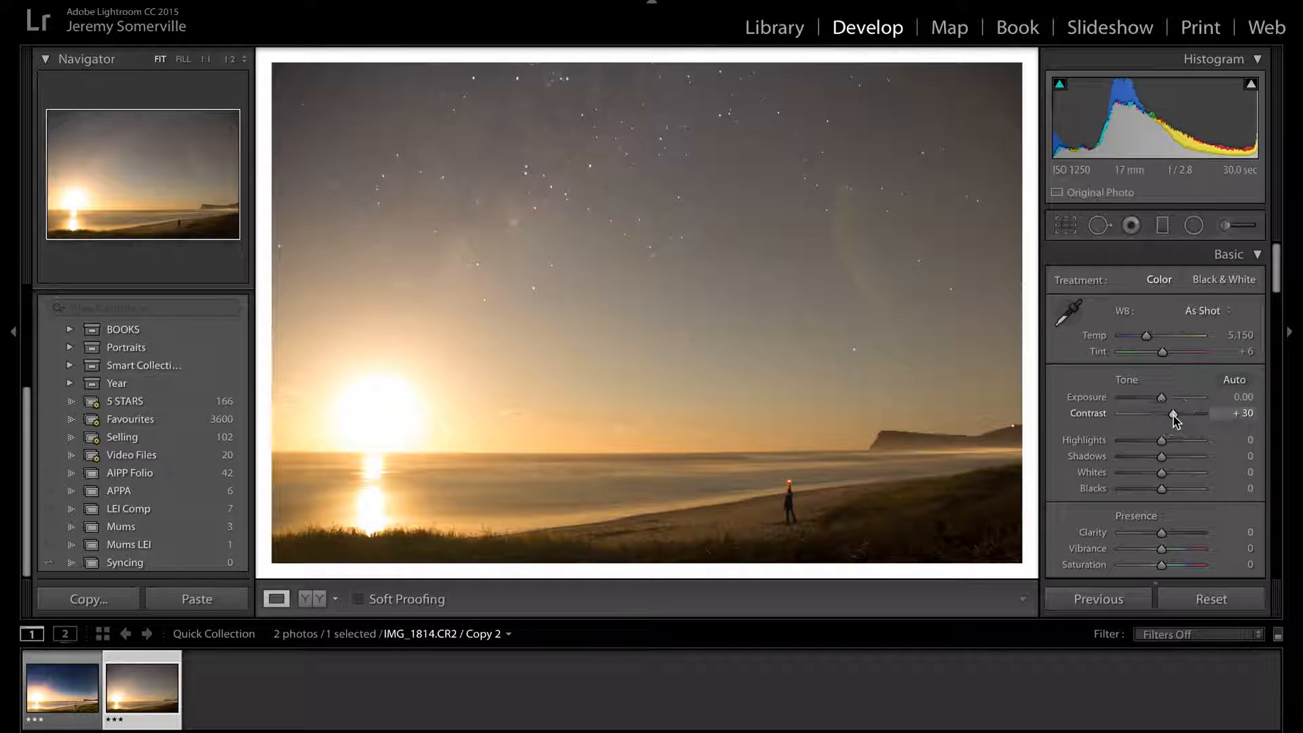
pyautogui.moveTo(1163, 398); pyautogui.dragTo(1166, 400)
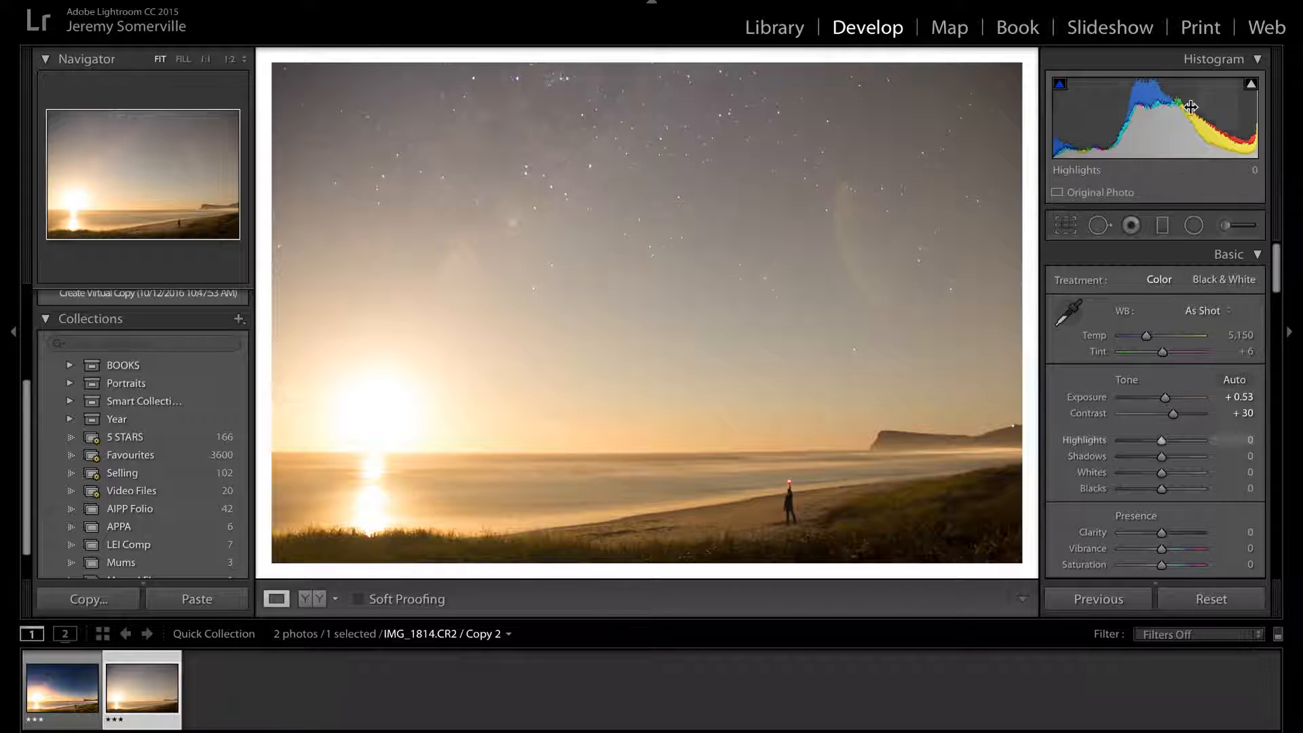
pyautogui.moveTo(1251, 84)
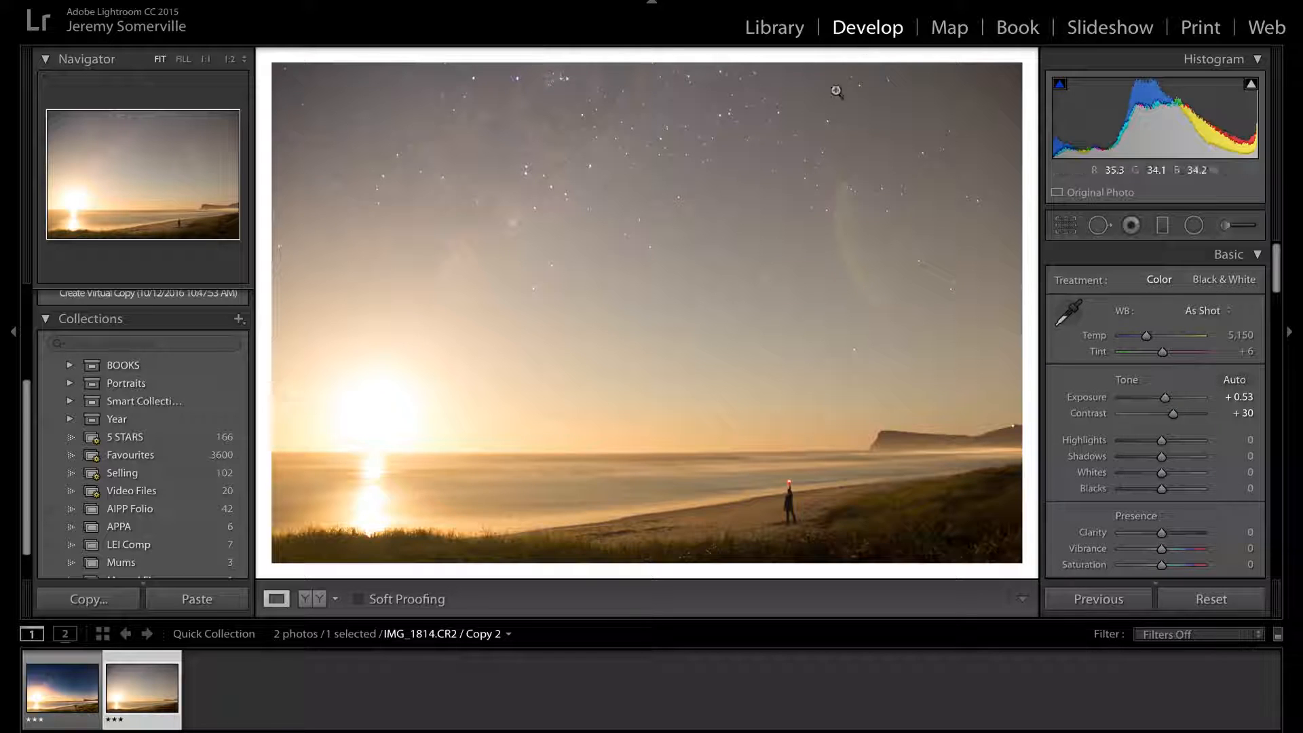
# Add a graduated filter from the sky down to the horizon with Exposure −0.61, Highlights −32, Whites 41 and Blacks −49.
pyautogui.click(1163, 226)
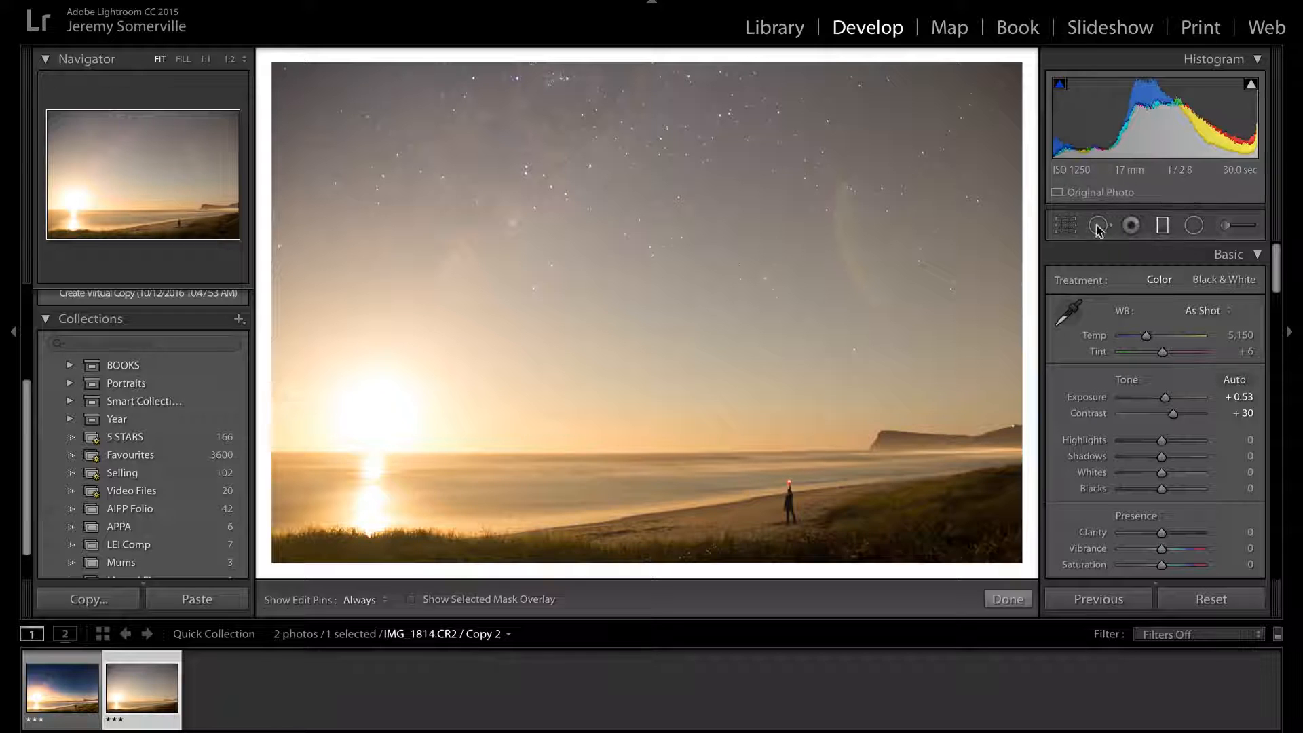
pyautogui.moveTo(582, 88); pyautogui.dragTo(588, 409)
pyautogui.moveTo(1161, 346); pyautogui.dragTo(1157, 351)
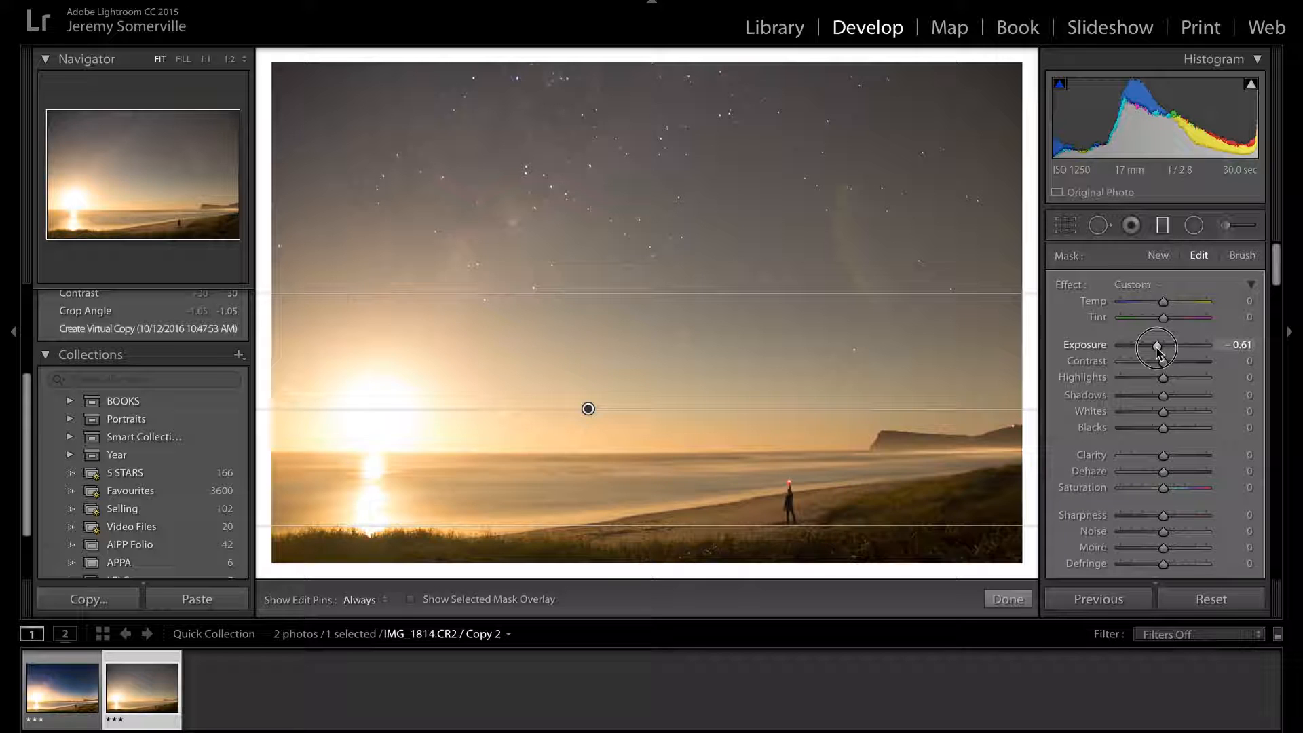
pyautogui.moveTo(1163, 428); pyautogui.dragTo(1150, 381)
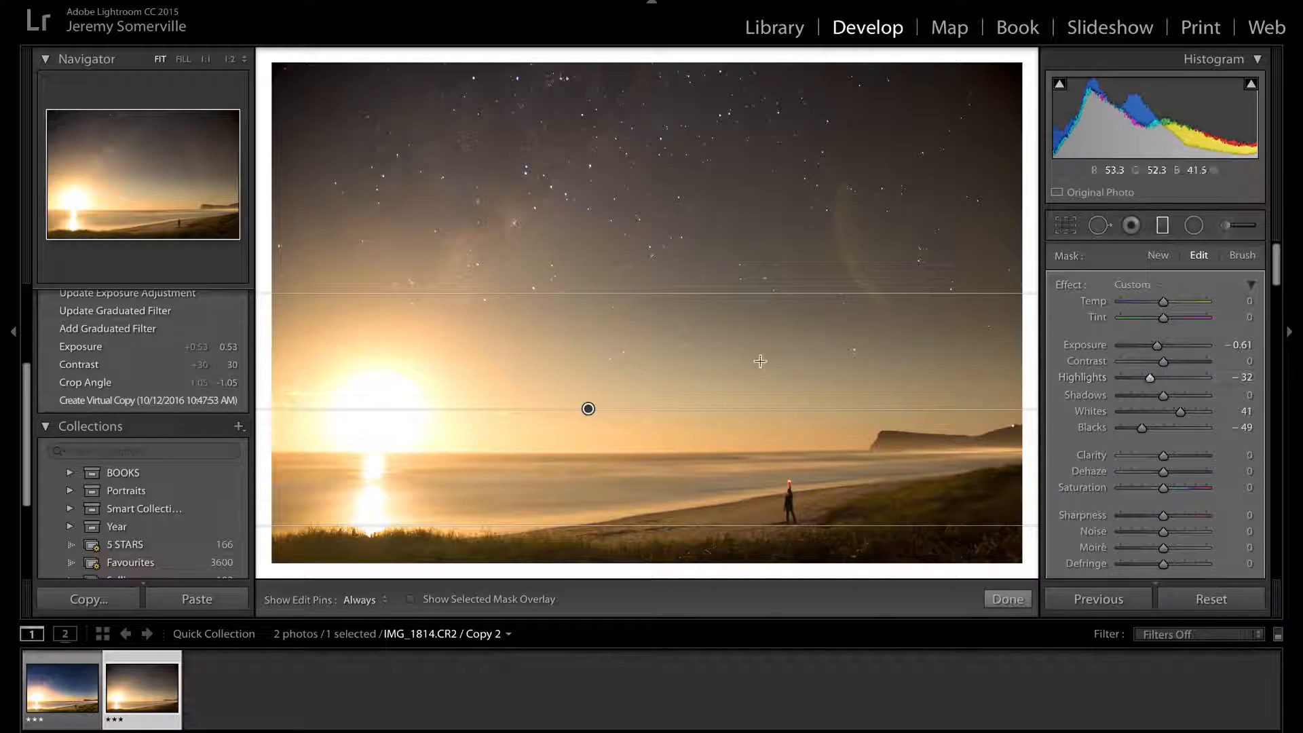
# Extend the sky's graduated filter slightly upward, delete the stray extra filter and finish the filter editing.
pyautogui.moveTo(563, 292); pyautogui.dragTo(573, 273)
pyautogui.moveTo(588, 387); pyautogui.dragTo(589, 395)
pyautogui.press('Delete')
pyautogui.click(589, 401)
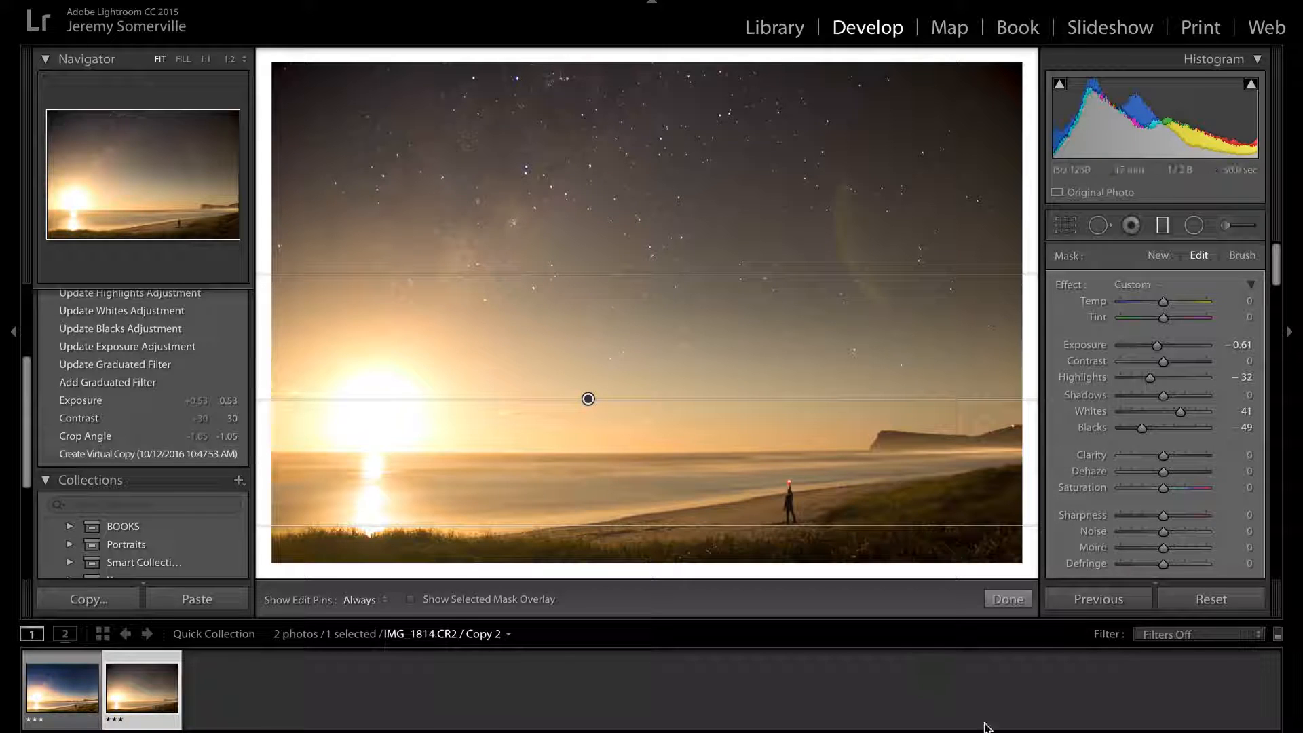
pyautogui.click(1010, 599)
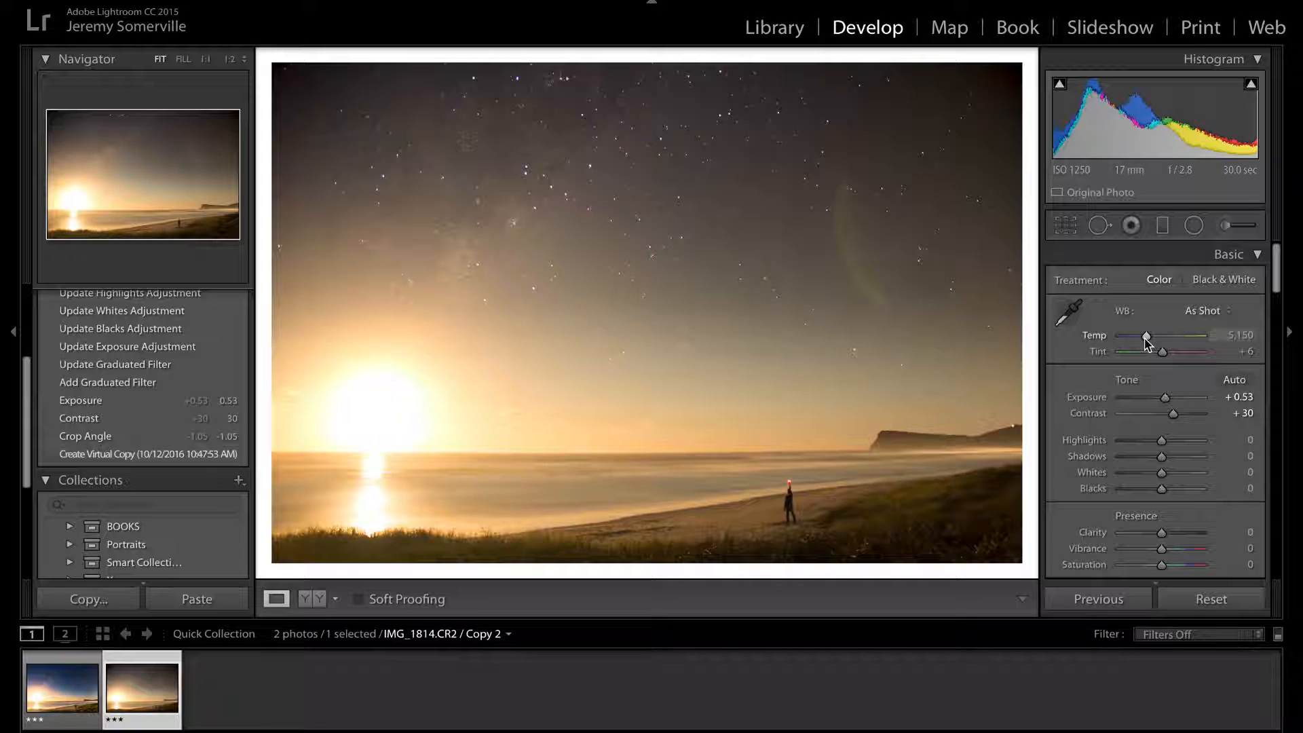
# Cool the white balance by setting the overall Temp to 4,129, testing the 2,000 extreme along the way.
pyautogui.moveTo(1146, 341); pyautogui.dragTo(1140, 343)
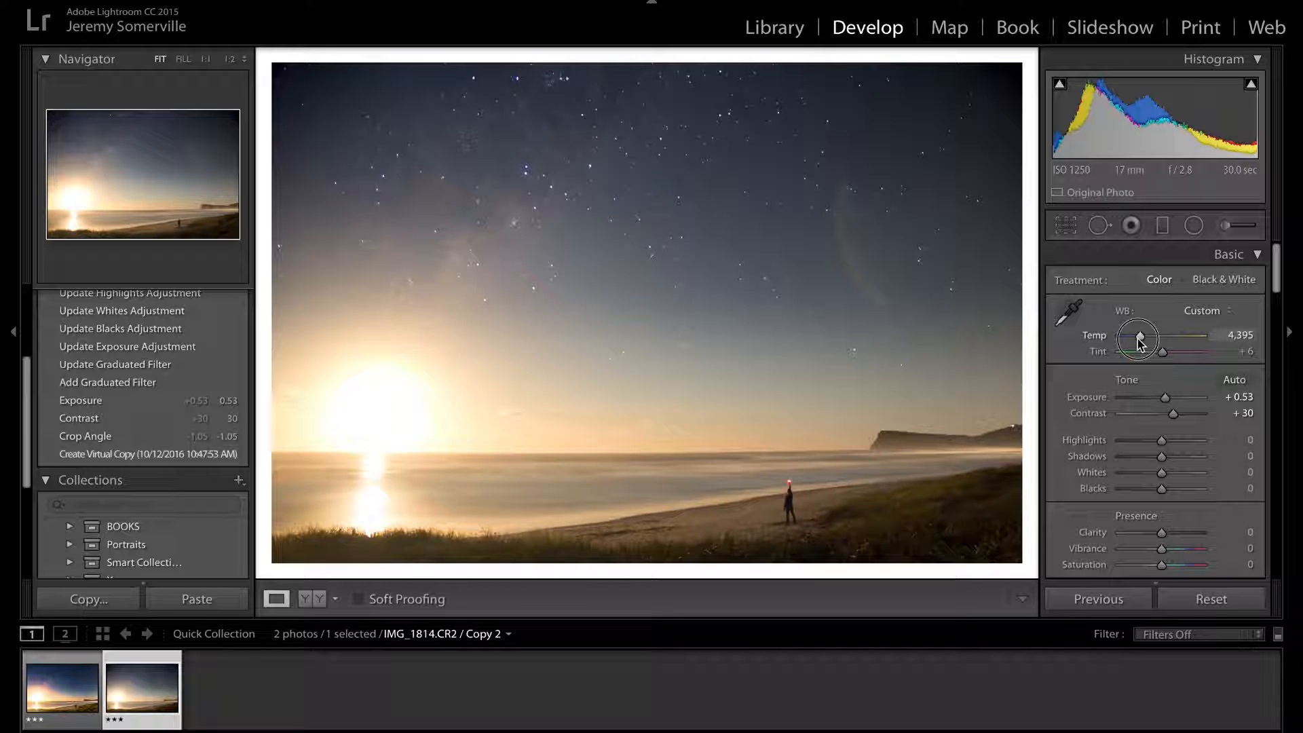
pyautogui.moveTo(1140, 343); pyautogui.dragTo(1099, 346)
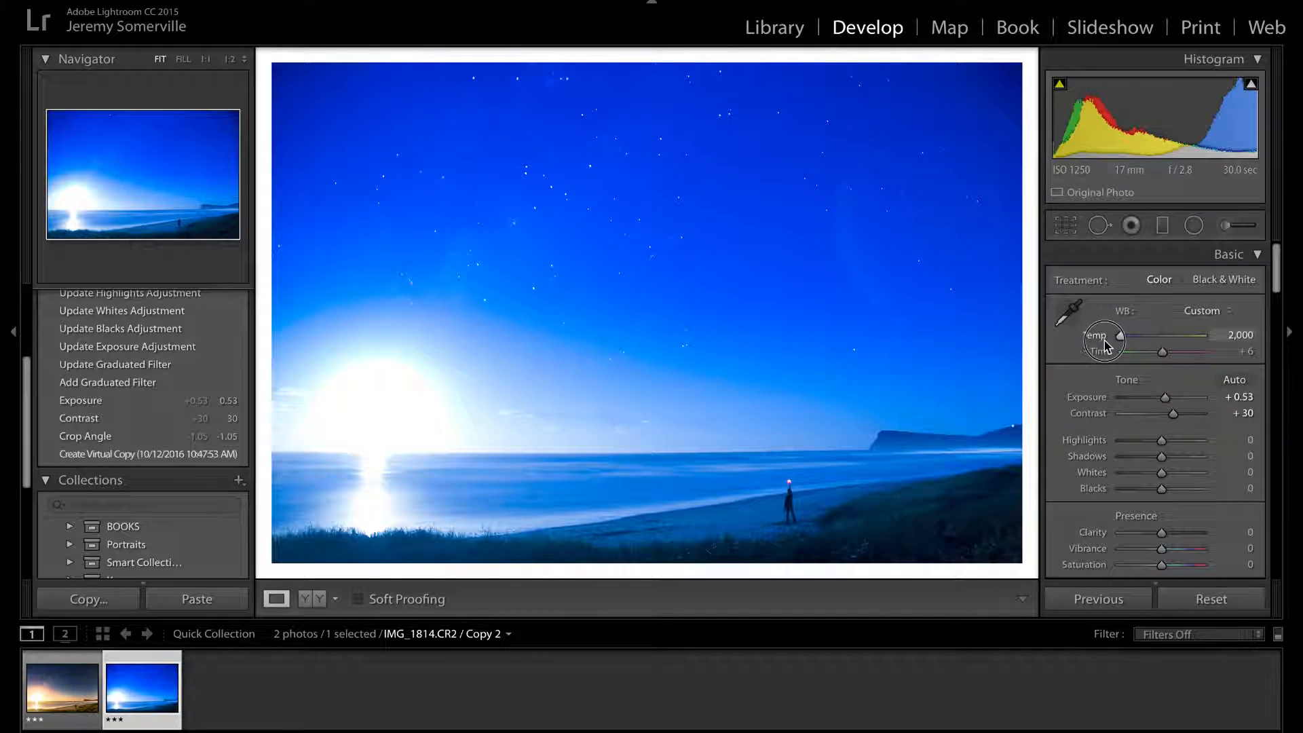
pyautogui.moveTo(1120, 339)
pyautogui.mouseDown()
pyautogui.moveTo(1157, 340)
pyautogui.moveTo(1118, 343)
pyautogui.moveTo(1139, 343)
pyautogui.mouseUp()
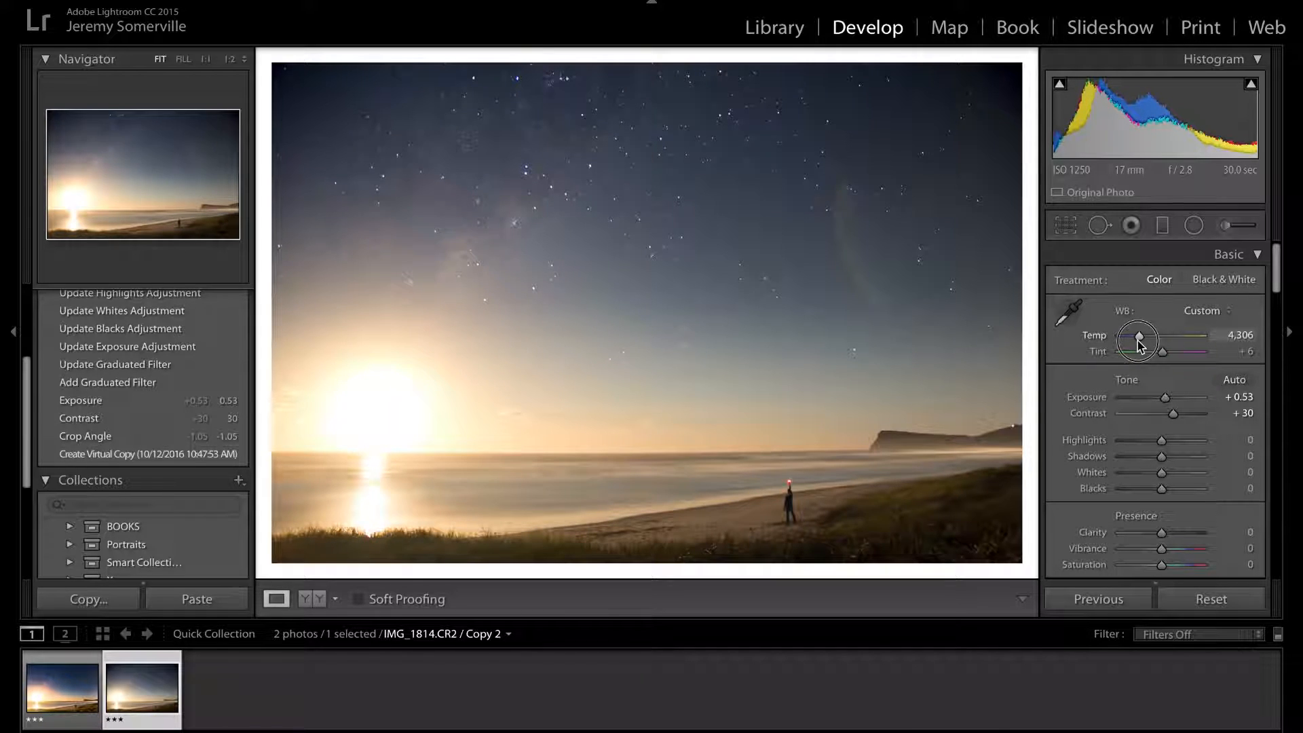
pyautogui.moveTo(1140, 344); pyautogui.dragTo(1138, 344)
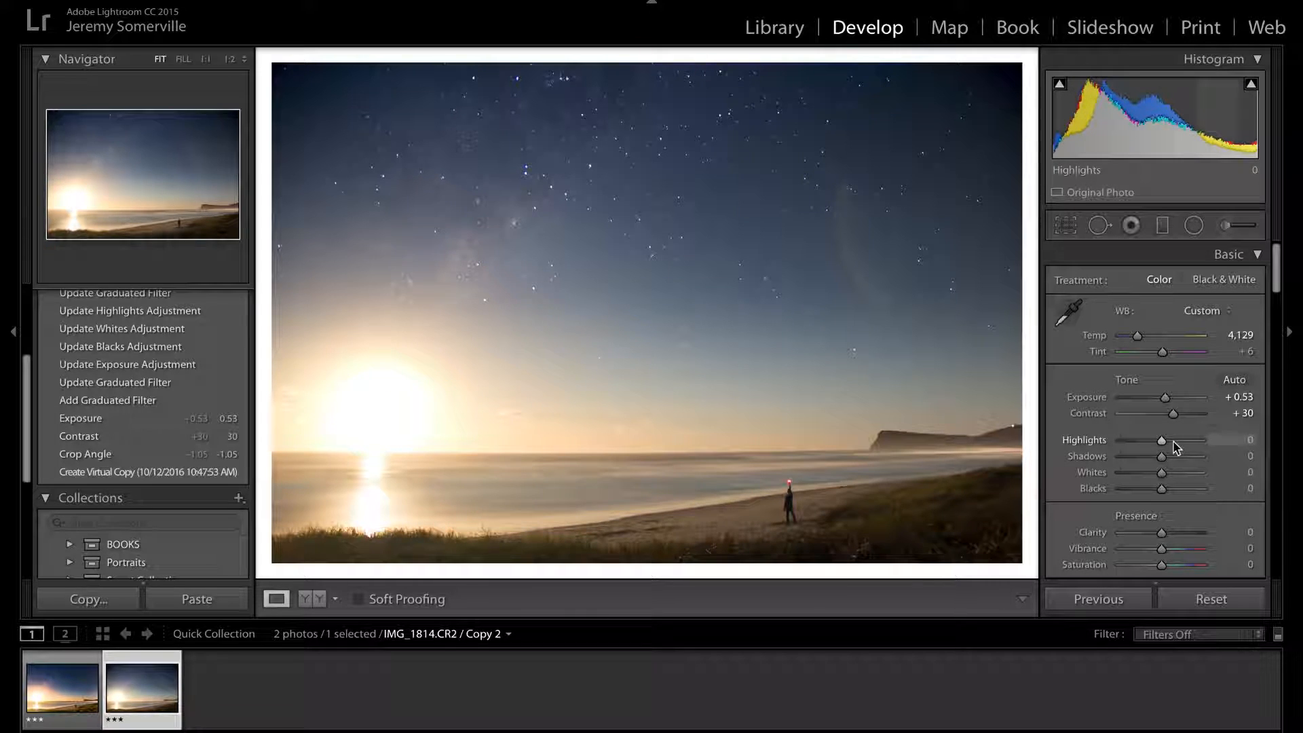
# Set the overall Highlights to −61 and Shadows to +48.
pyautogui.scroll(-5, 1212, 402)
pyautogui.scroll(6, 1212, 402)
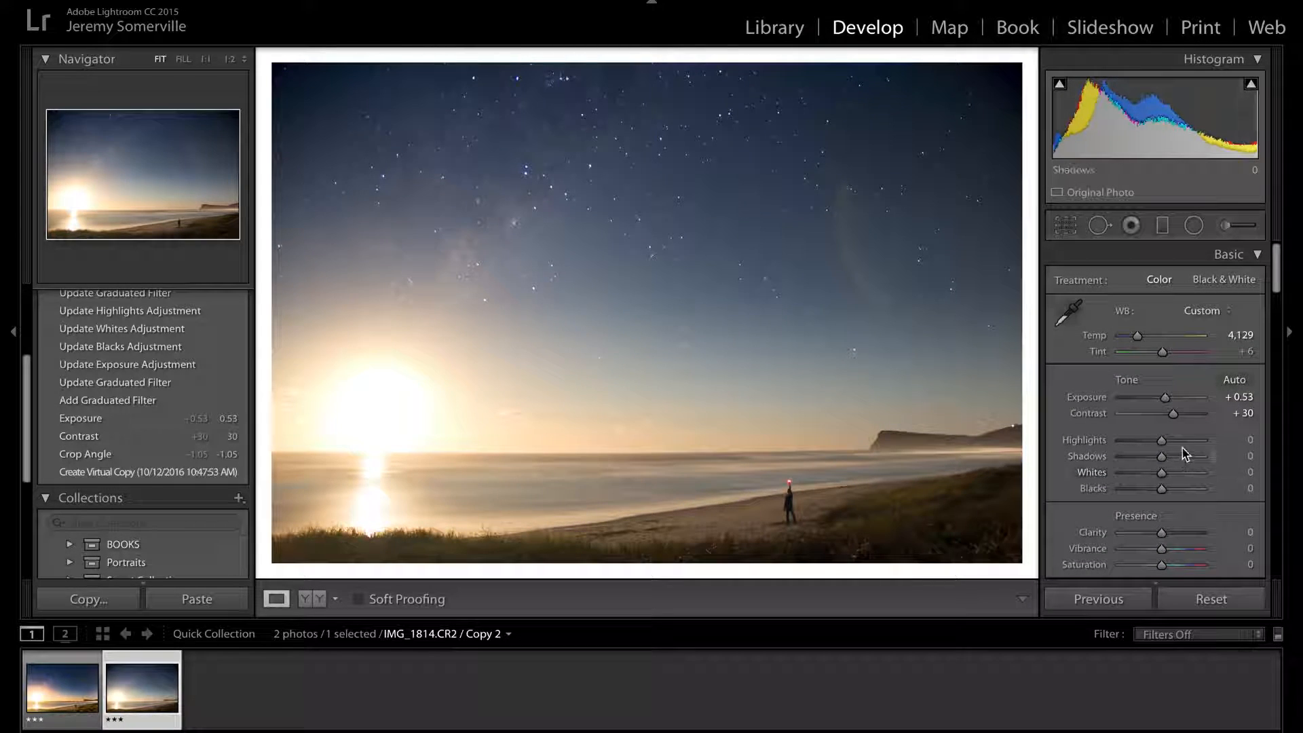
pyautogui.moveTo(1142, 444)
pyautogui.mouseDown()
pyautogui.moveTo(1155, 443)
pyautogui.moveTo(1143, 442)
pyautogui.mouseUp()
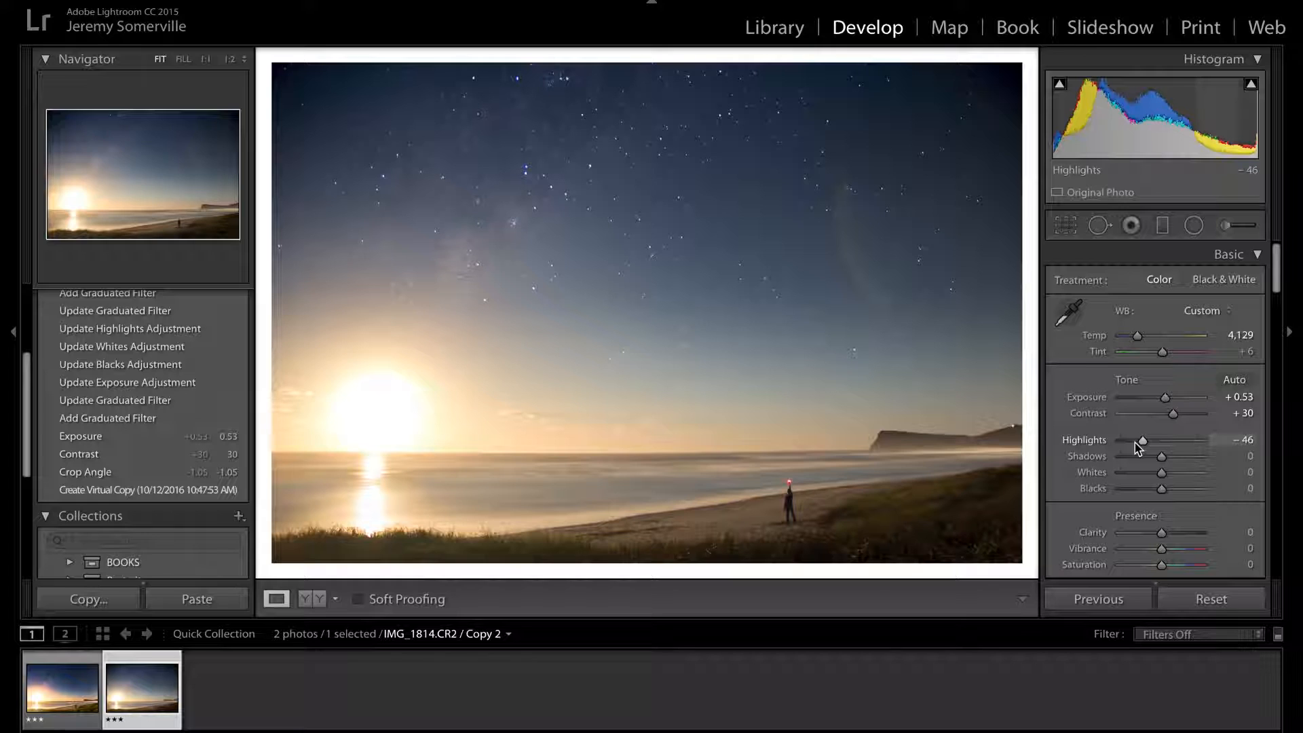
pyautogui.moveTo(1143, 441); pyautogui.dragTo(1137, 442)
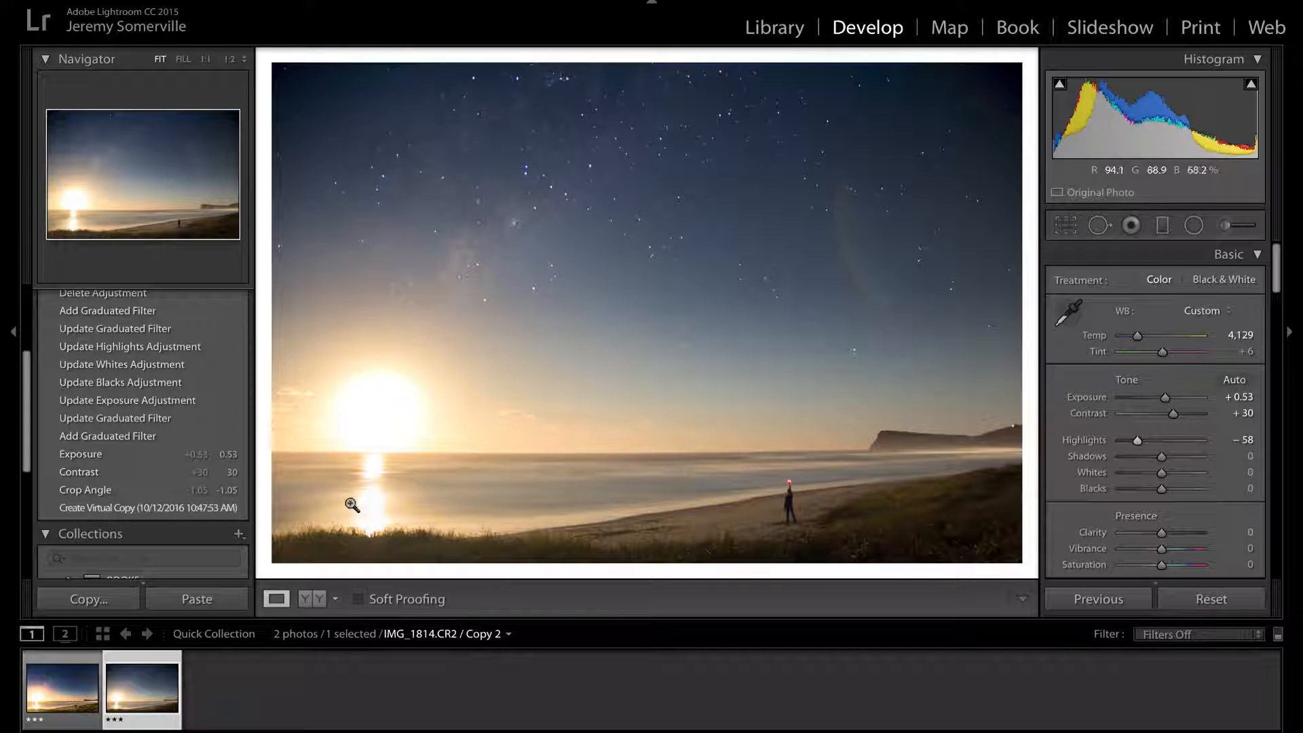
pyautogui.moveTo(1137, 442)
pyautogui.mouseDown()
pyautogui.moveTo(1163, 443)
pyautogui.moveTo(1136, 450)
pyautogui.mouseUp()
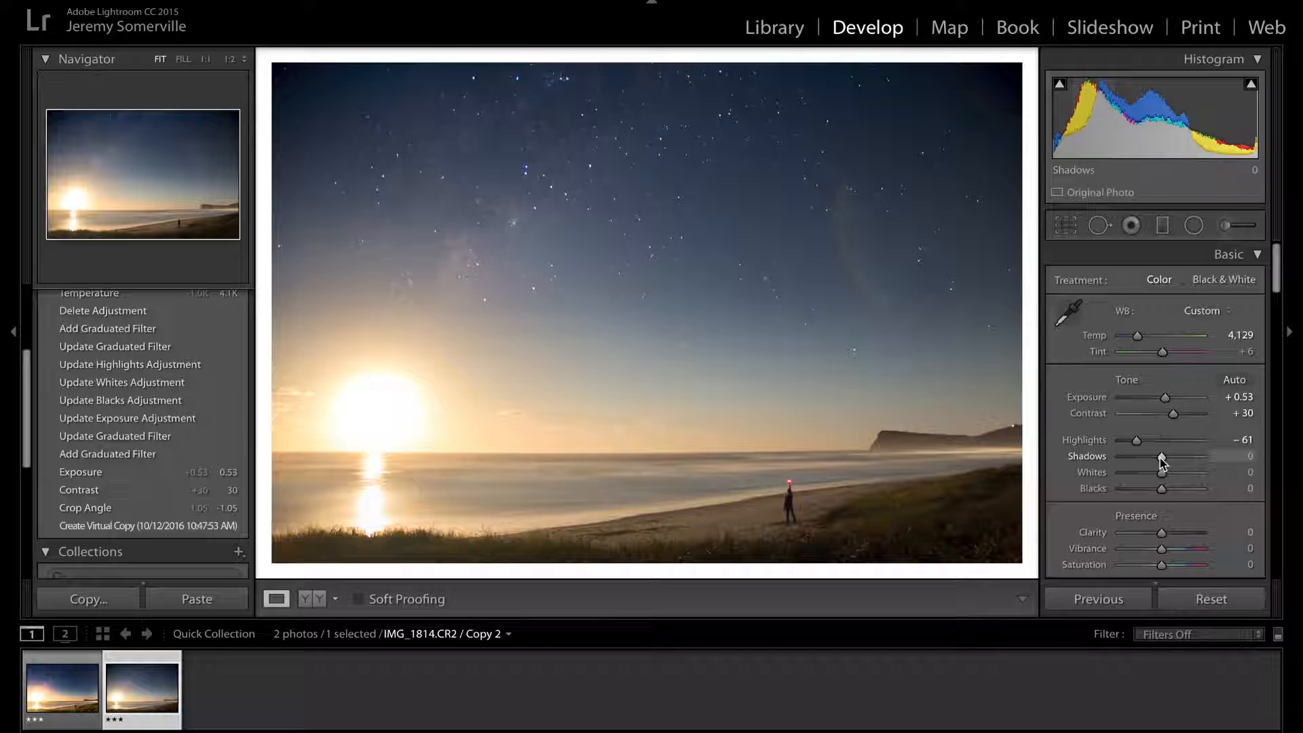
pyautogui.moveTo(1163, 461)
pyautogui.mouseDown()
pyautogui.moveTo(1187, 457)
pyautogui.moveTo(1166, 467)
pyautogui.mouseUp()
pyautogui.moveTo(1181, 463); pyautogui.dragTo(1180, 463)
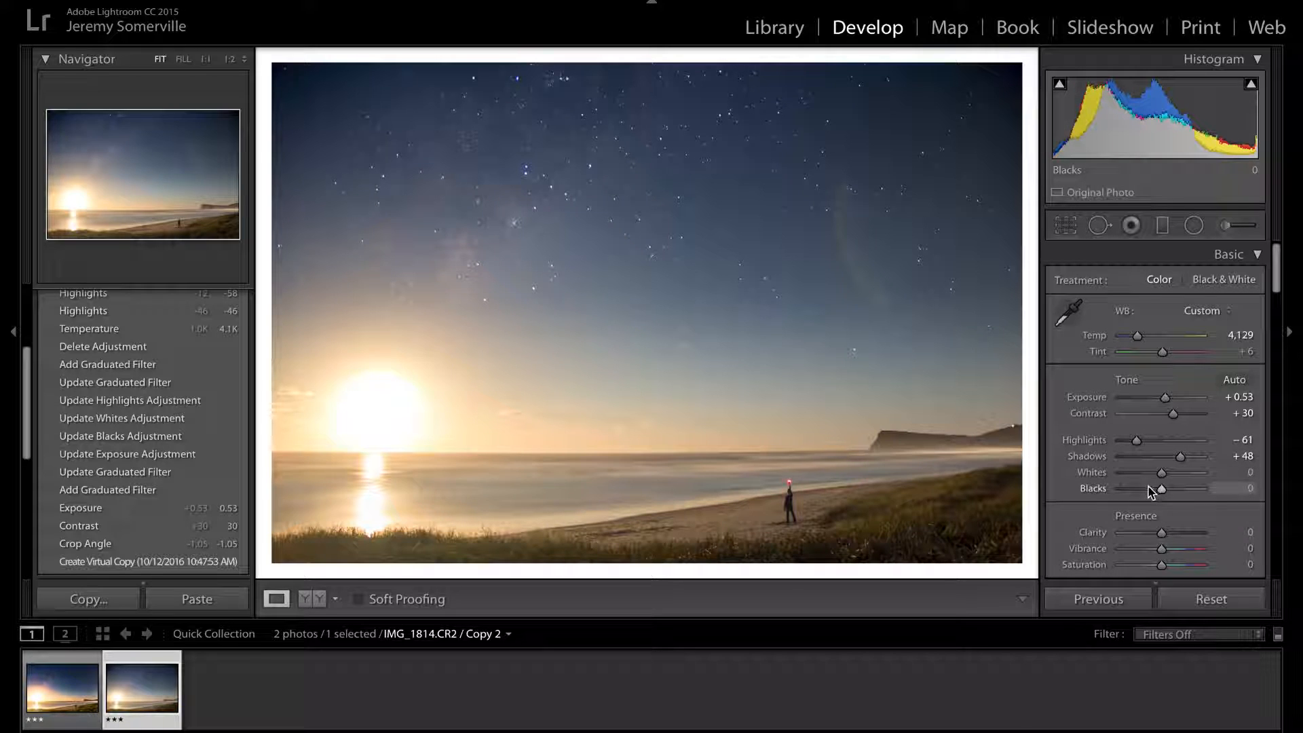
# Try Whites at +70 and reset it to 0, and set Blacks to −41.
pyautogui.moveTo(1166, 472); pyautogui.dragTo(1192, 473)
pyautogui.doubleClick(1086, 473)
pyautogui.moveTo(1154, 492); pyautogui.dragTo(1145, 493)
pyautogui.scroll(-5, 1100, 378)
pyautogui.scroll(5, 1100, 378)
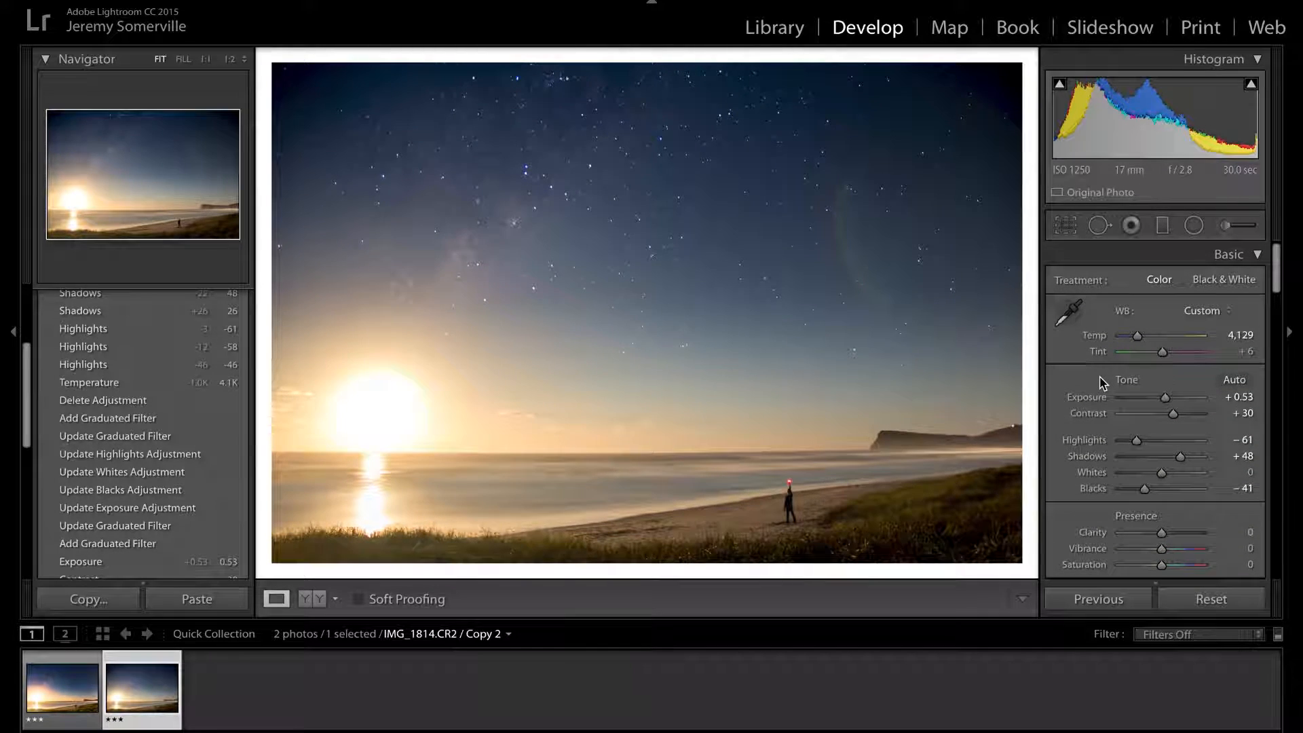
# Try raising the overall Saturation to +9 and reset it to 0.
pyautogui.scroll(-3, 1100, 382)
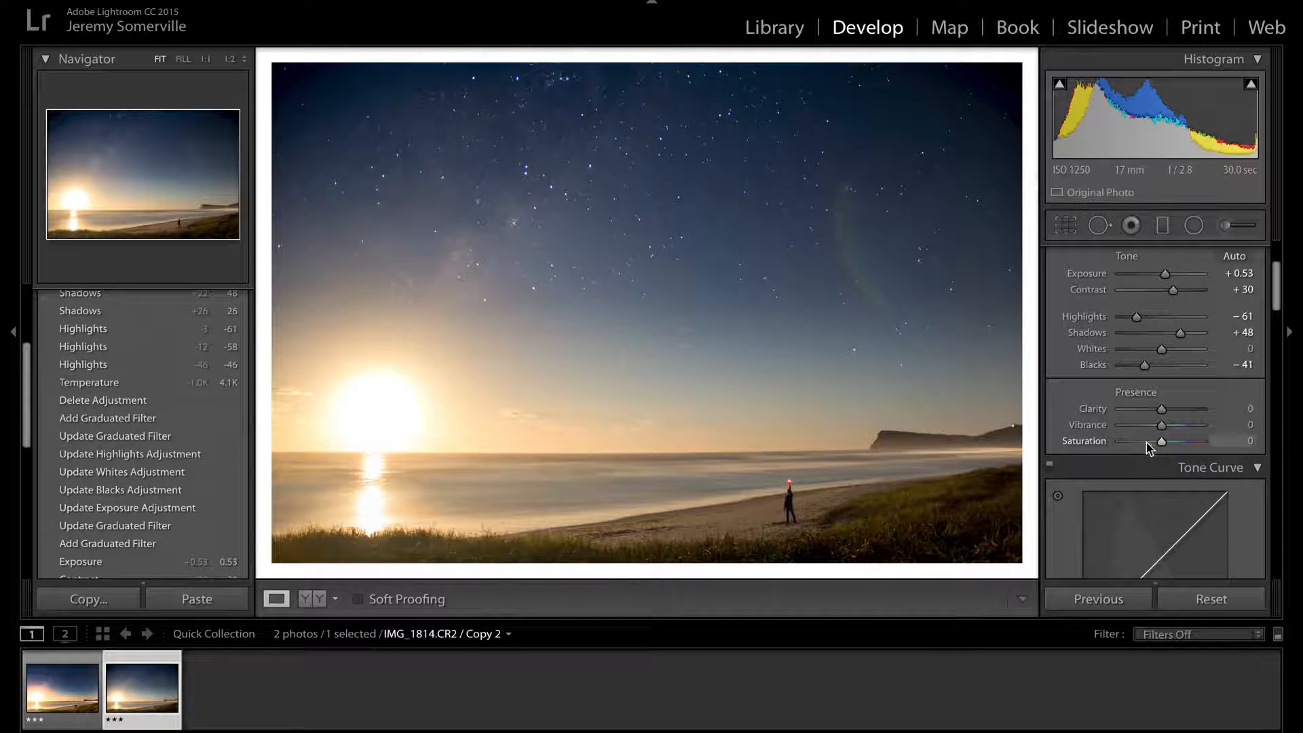
pyautogui.moveTo(1178, 446); pyautogui.dragTo(1164, 448)
pyautogui.doubleClick(1164, 448)
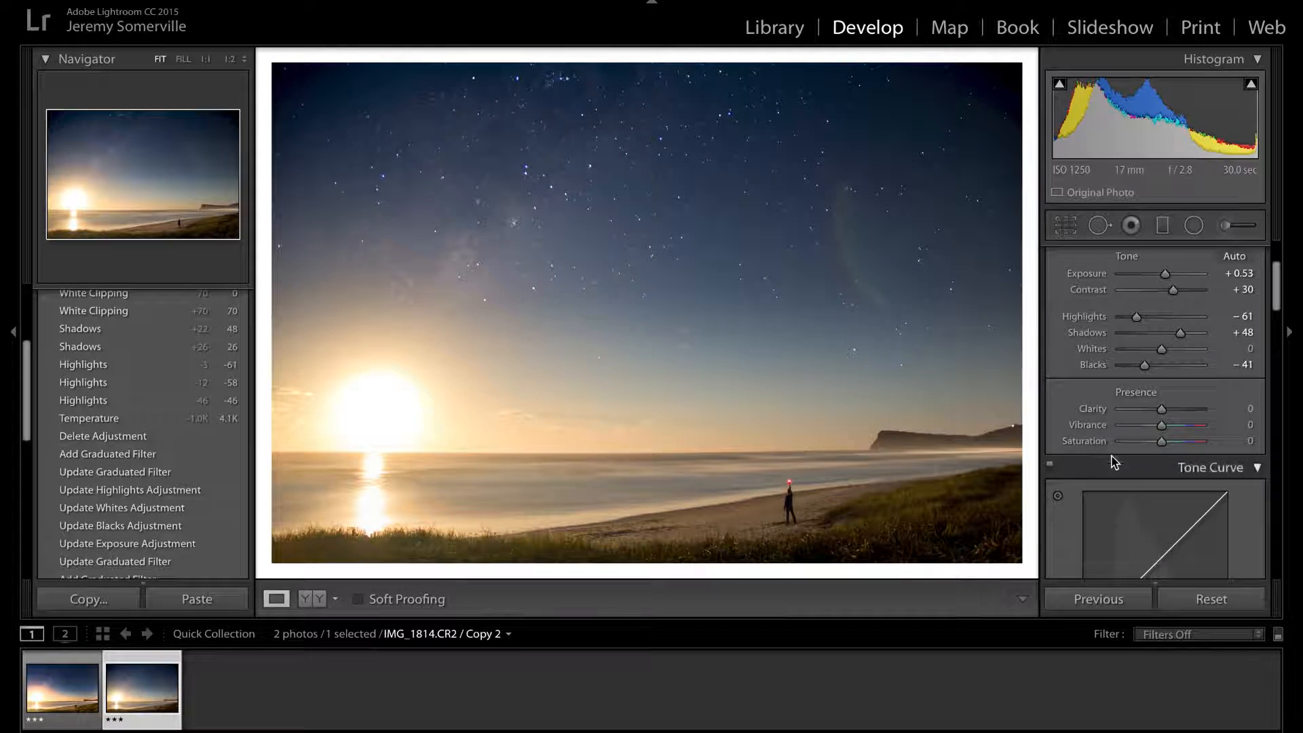
# Set the Sharpening Amount to 19 and its Masking to 88.
pyautogui.scroll(-5, 1067, 422)
pyautogui.scroll(-3, 1066, 422)
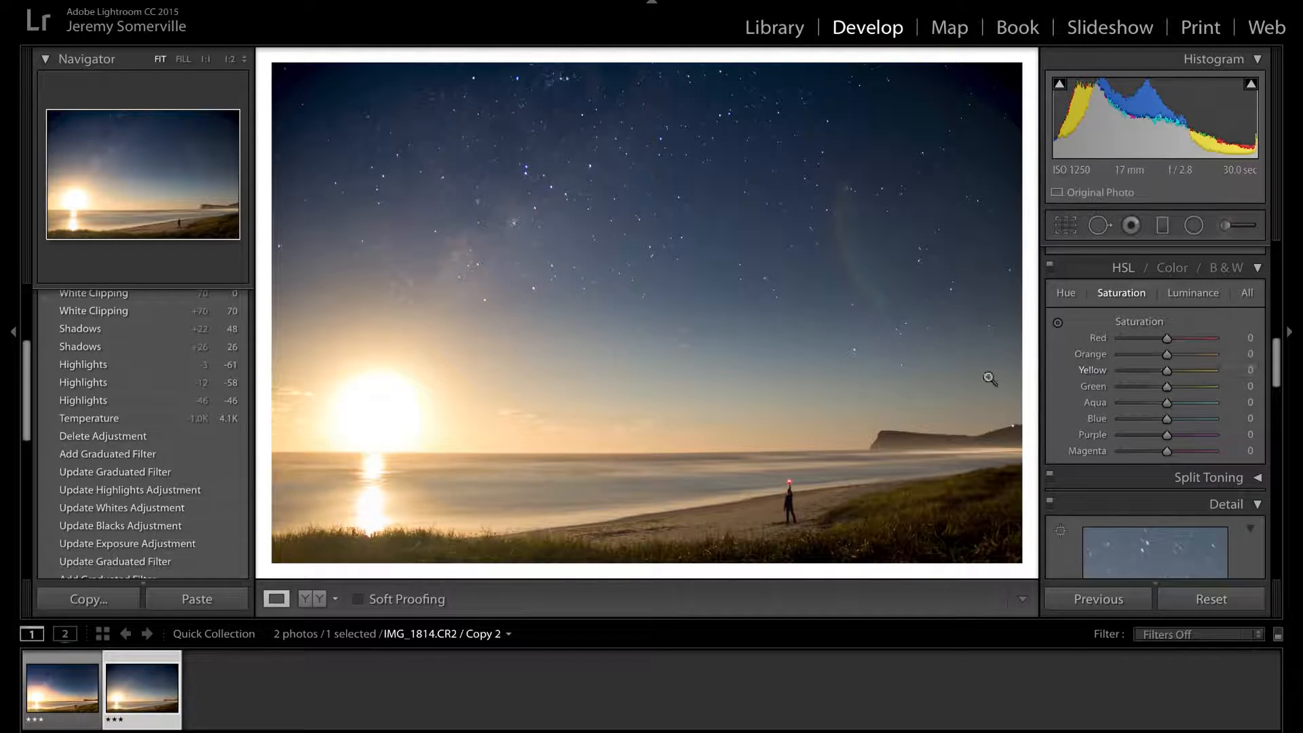
pyautogui.scroll(-5, 1080, 438)
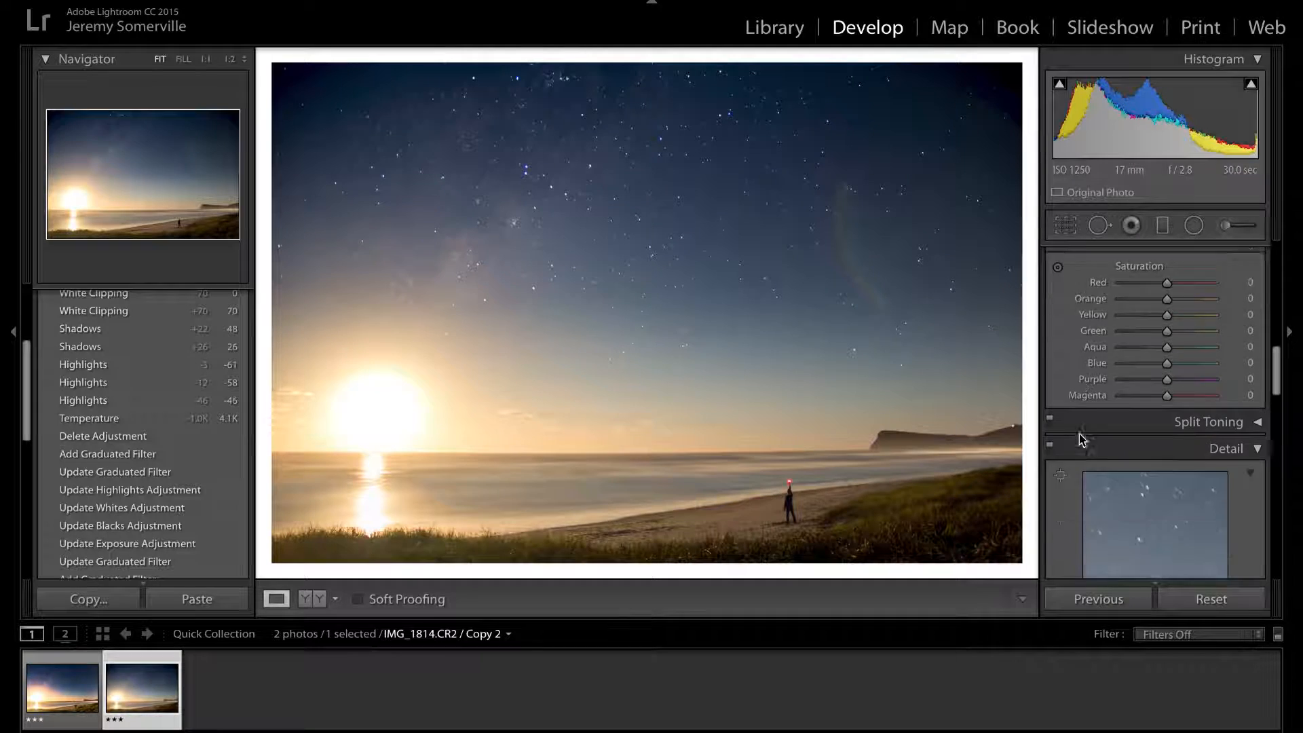
pyautogui.scroll(1, 1081, 440)
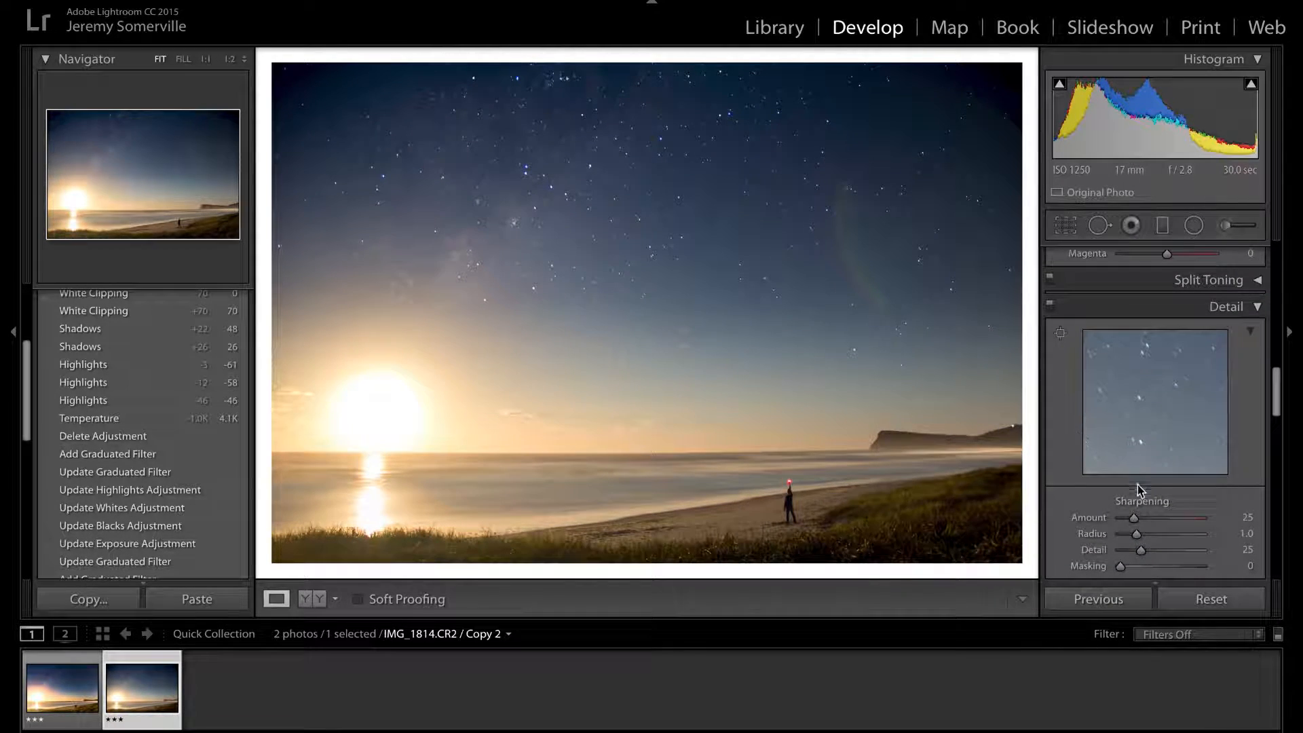
pyautogui.moveTo(1134, 518)
pyautogui.mouseDown()
pyautogui.moveTo(1151, 520)
pyautogui.moveTo(1130, 517)
pyautogui.mouseUp()
pyautogui.moveTo(1148, 566); pyautogui.dragTo(1192, 570)
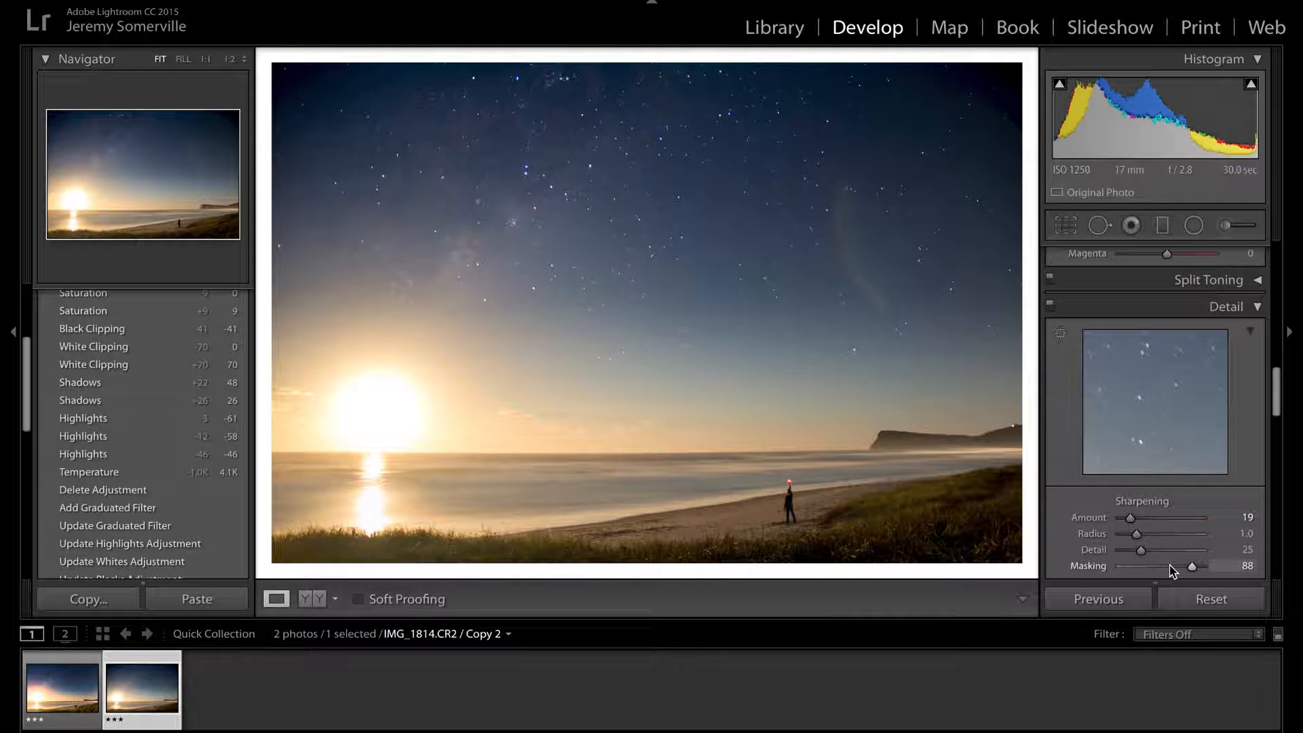
# Refine the sharpening Masking to 64 with the black-and-white mask preview, and check the headland at 1:1.
pyautogui.scroll(-3, 1147, 499)
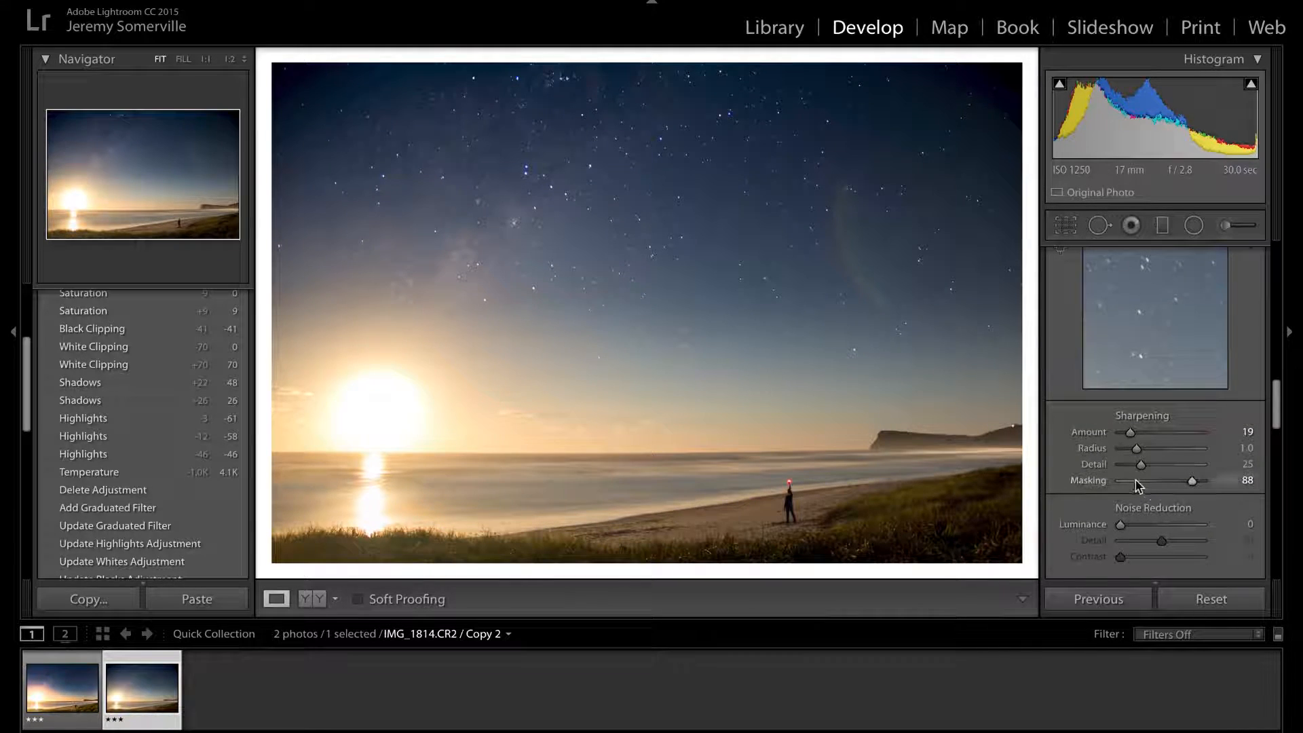
pyautogui.moveTo(1137, 483); pyautogui.dragTo(1182, 480)
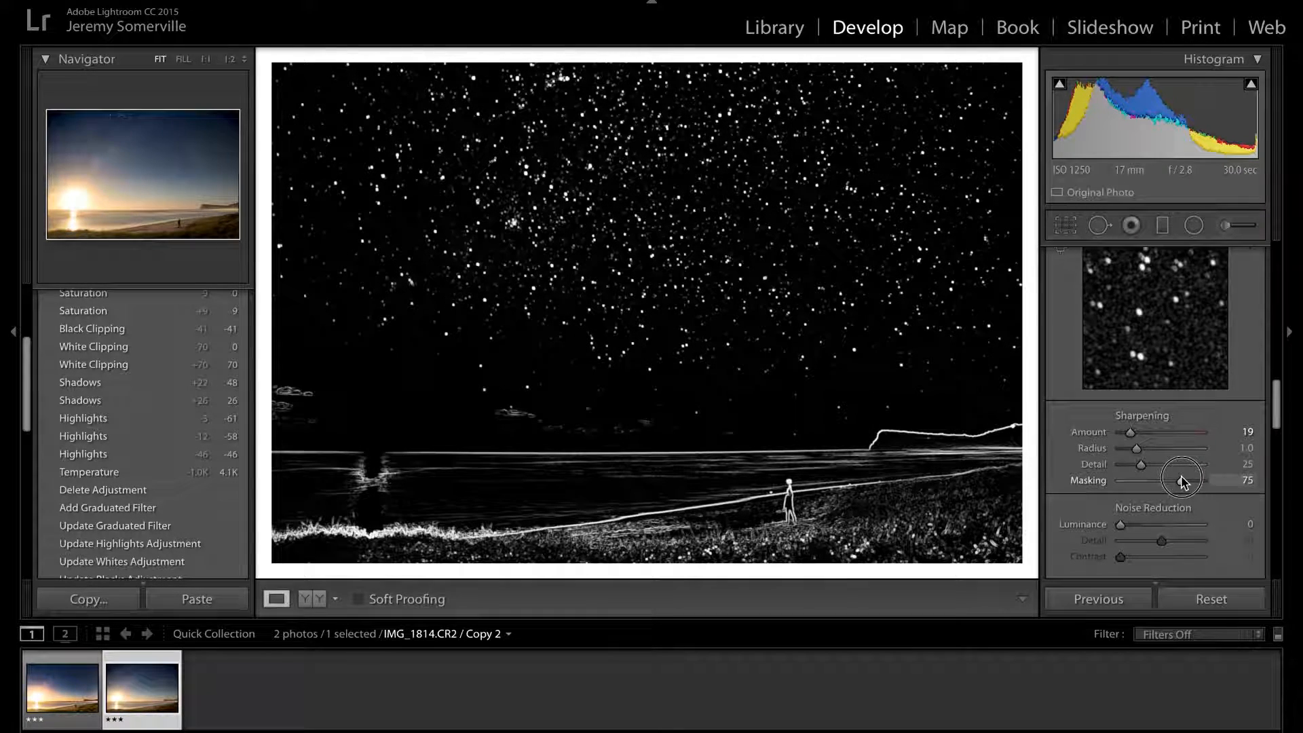
pyautogui.press('alt')
pyautogui.moveTo(1182, 481)
pyautogui.mouseDown()
pyautogui.moveTo(1132, 483)
pyautogui.moveTo(1177, 484)
pyautogui.mouseUp()
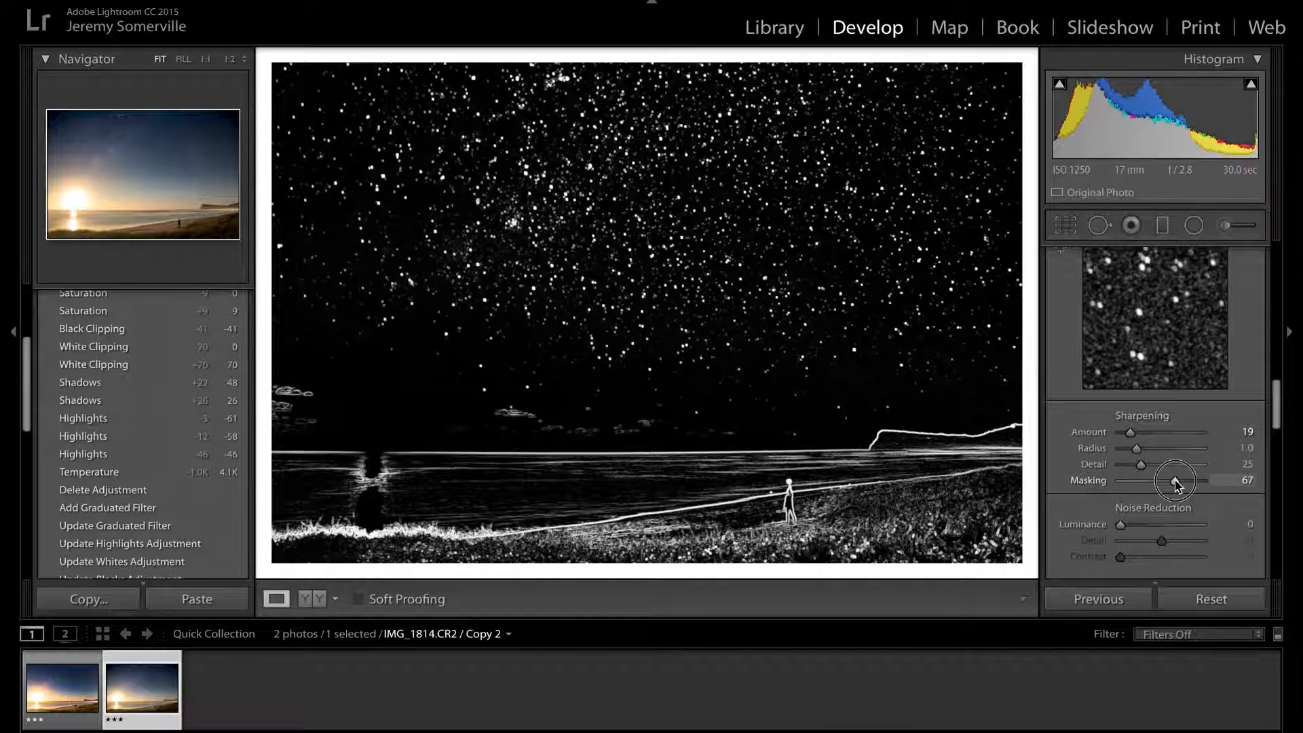
pyautogui.moveTo(1176, 483)
pyautogui.mouseDown()
pyautogui.moveTo(1126, 483)
pyautogui.moveTo(1174, 485)
pyautogui.mouseUp()
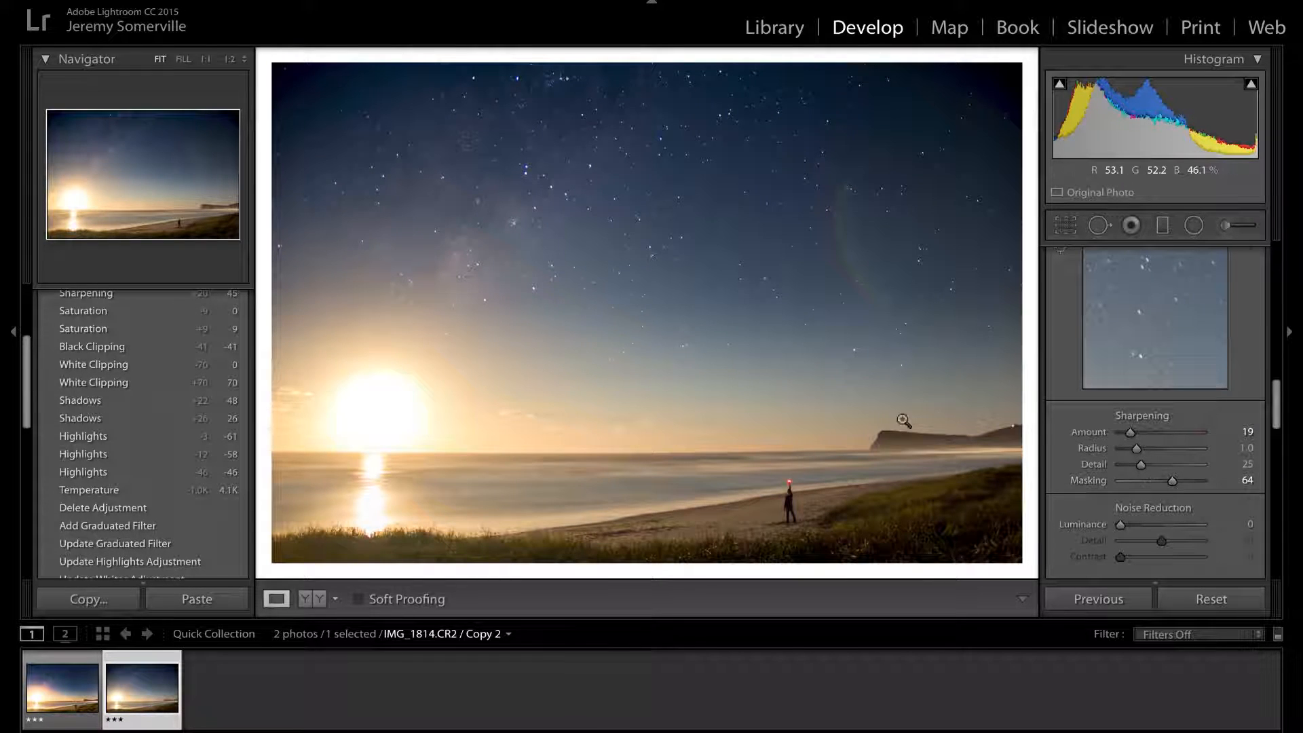
pyautogui.click(916, 438)
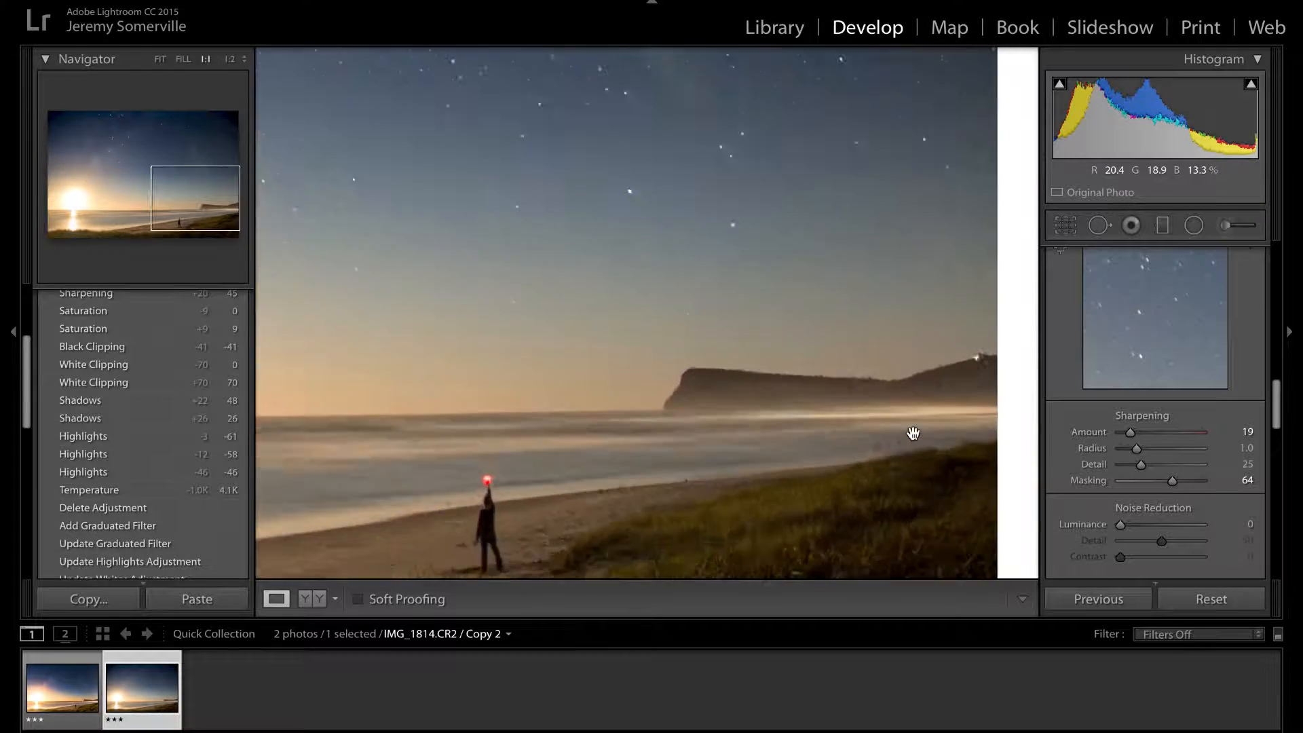
pyautogui.click(753, 365)
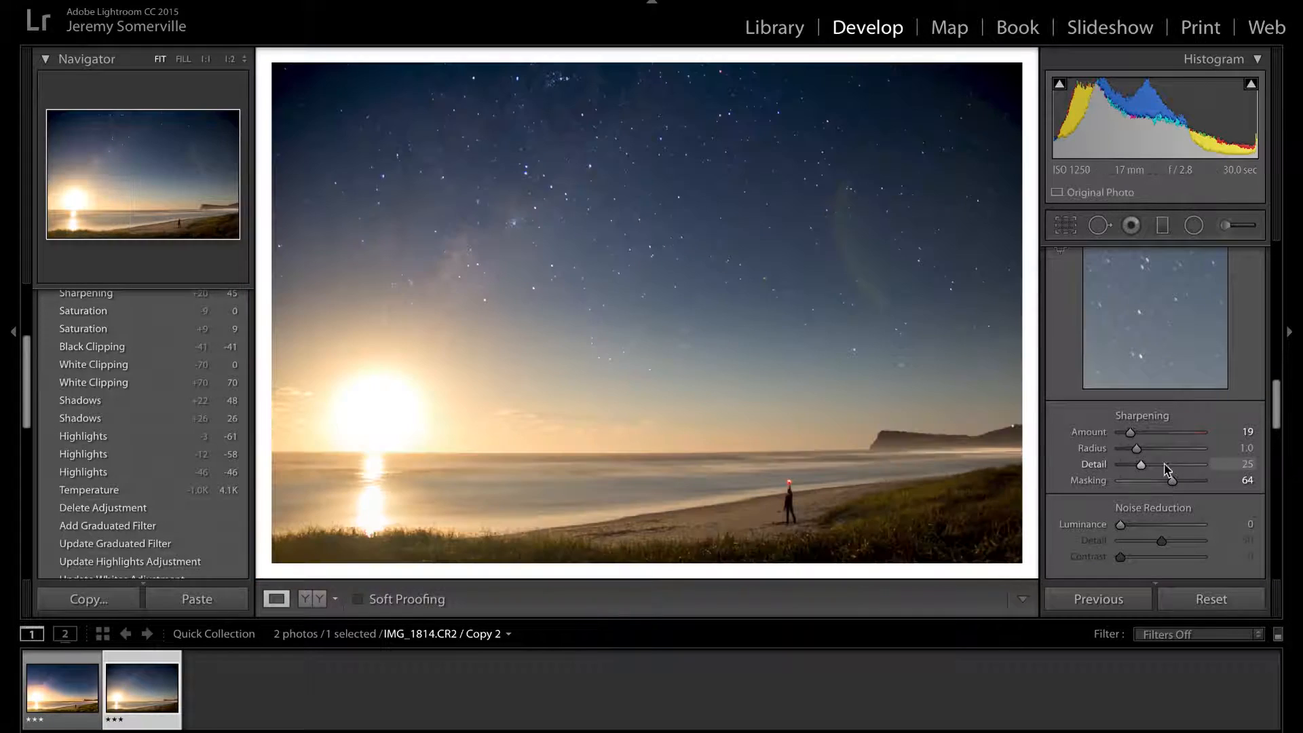
# Set the Luminance noise reduction to 8 and check the starry sky at 1:1.
pyautogui.scroll(-3, 1154, 468)
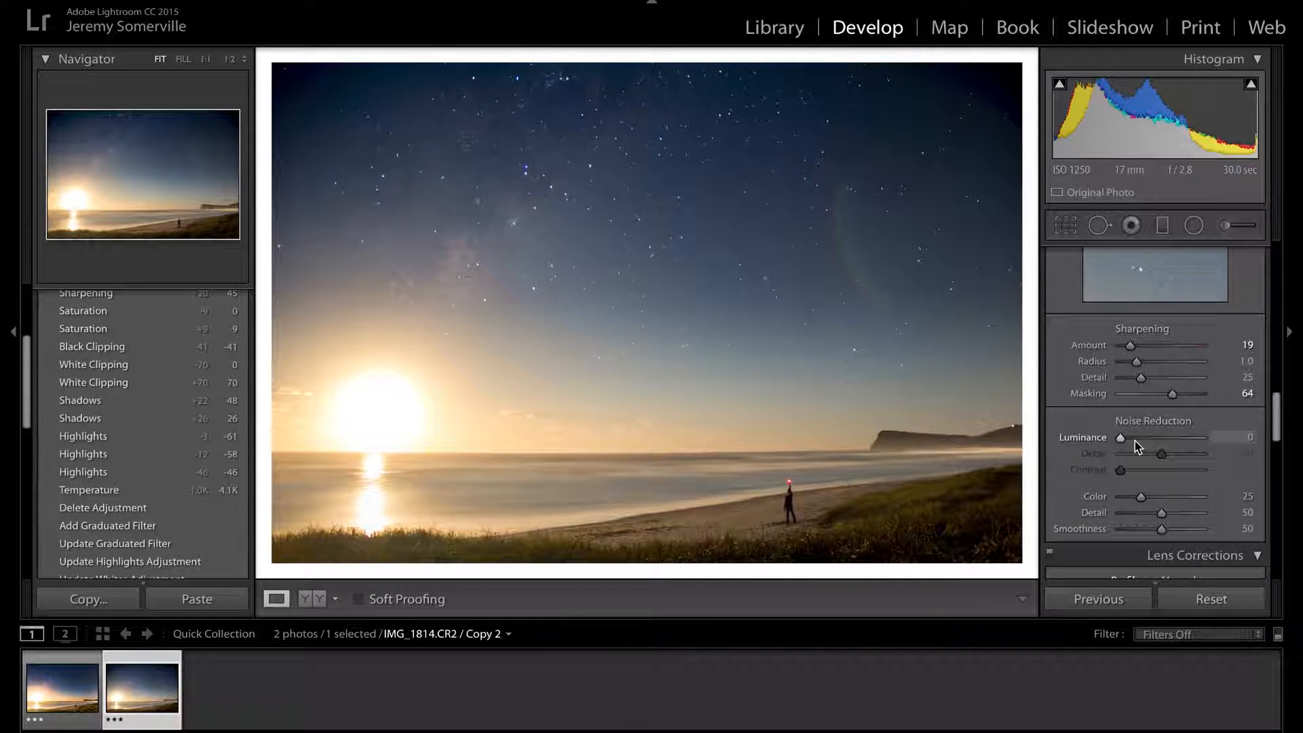
pyautogui.moveTo(1121, 437); pyautogui.dragTo(1127, 440)
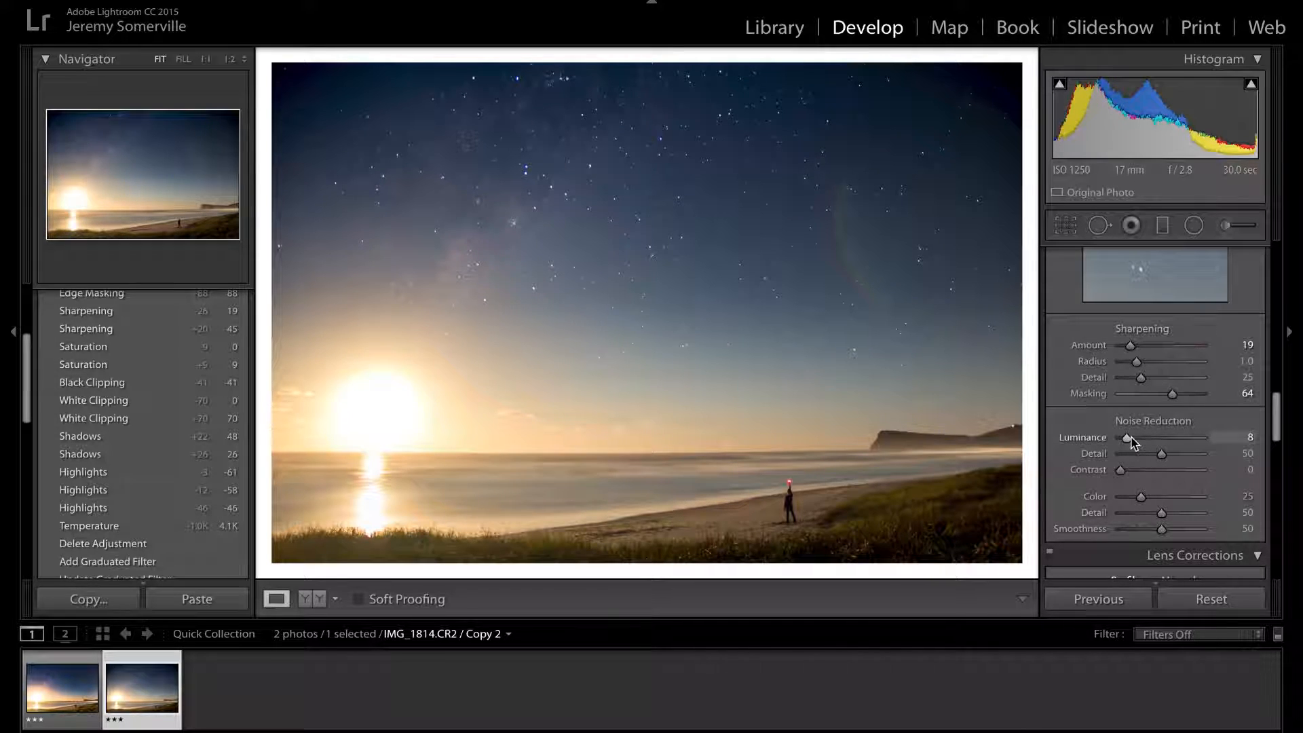
pyautogui.click(780, 268)
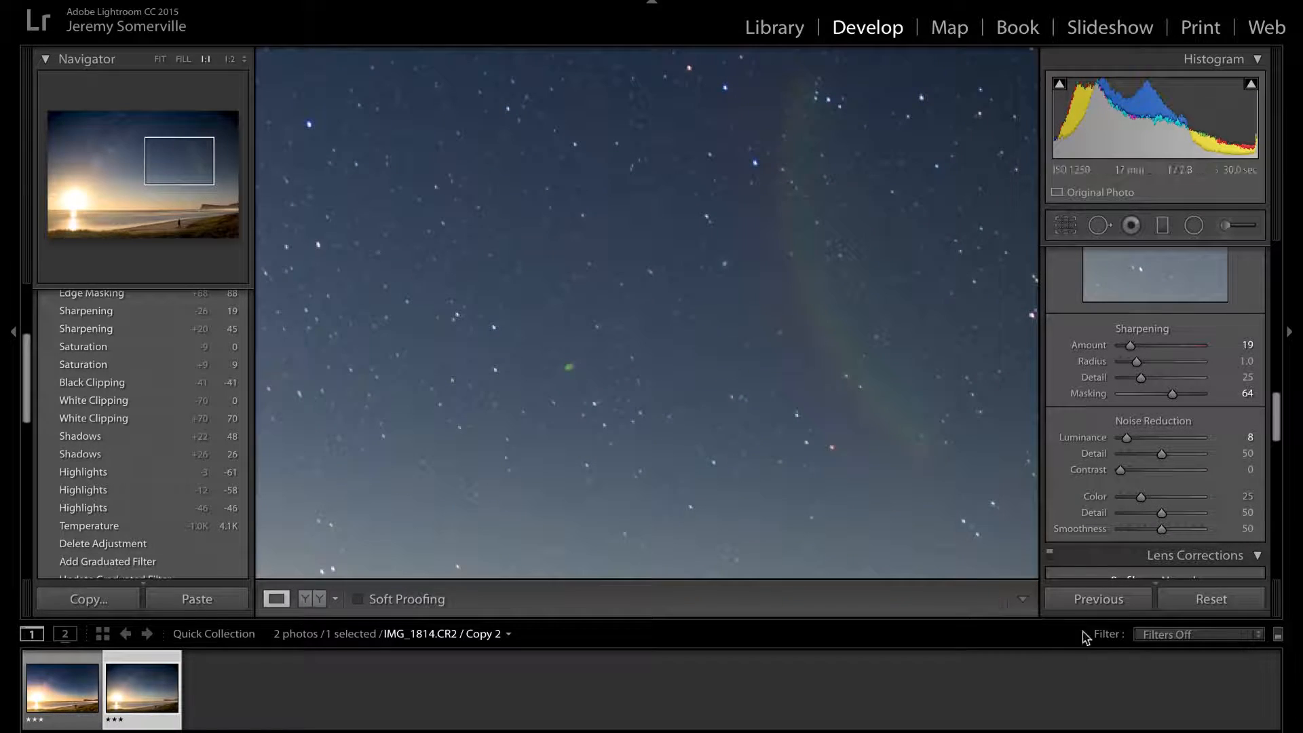
pyautogui.click(775, 354)
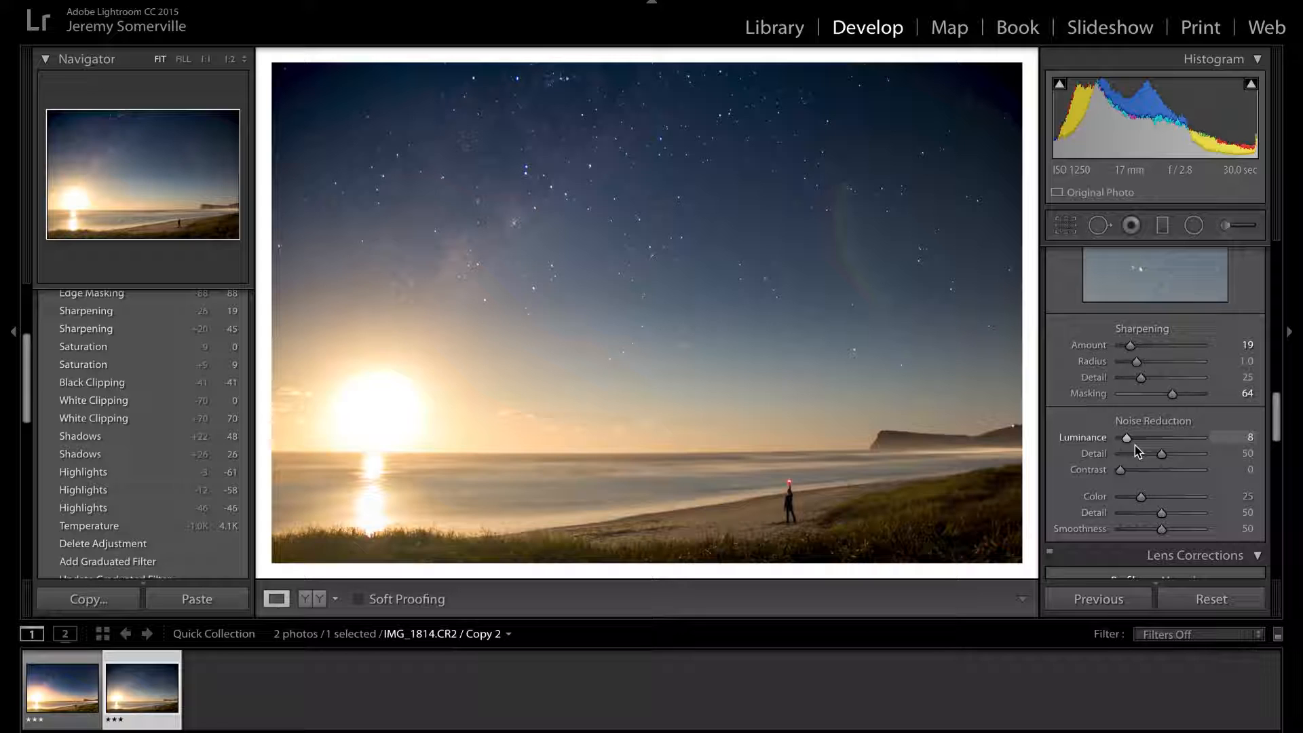
# Enable lens profile corrections with the Sigma 17-50mm profile and compare the photo with and without the correction.
pyautogui.scroll(-5, 1153, 468)
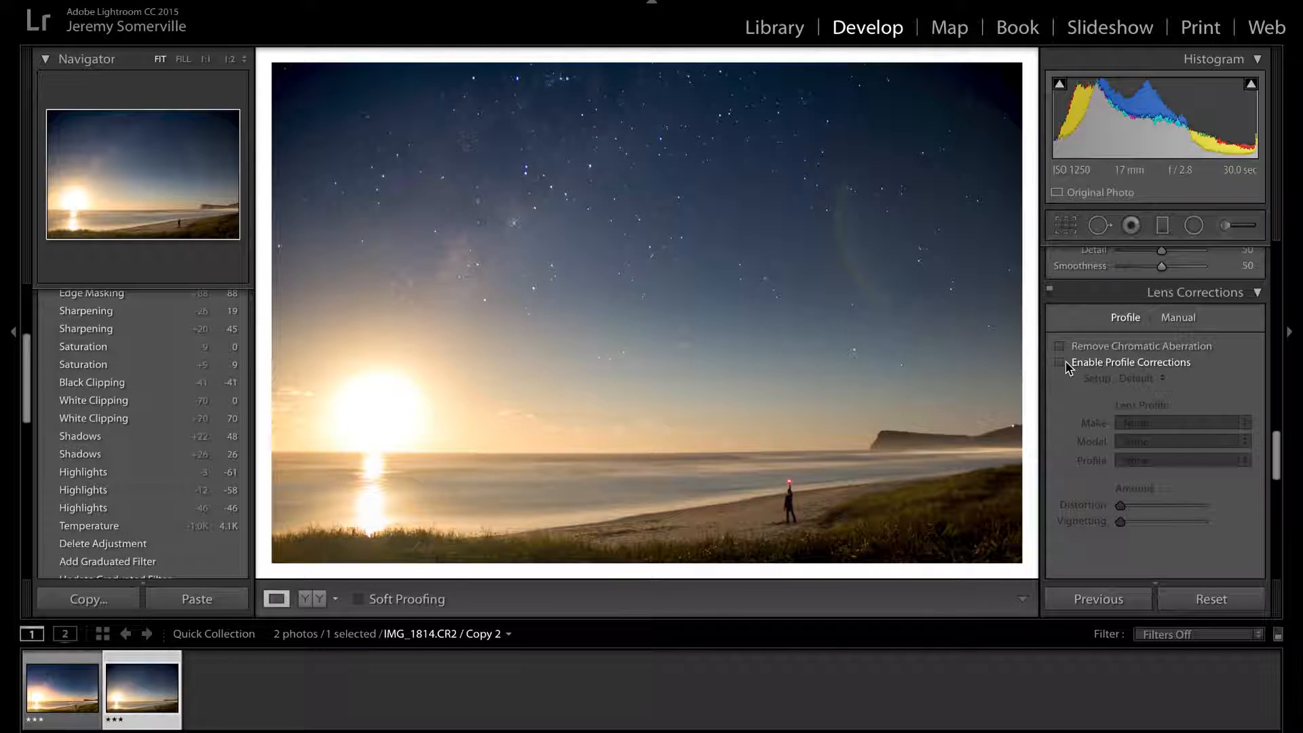
pyautogui.click(1060, 362)
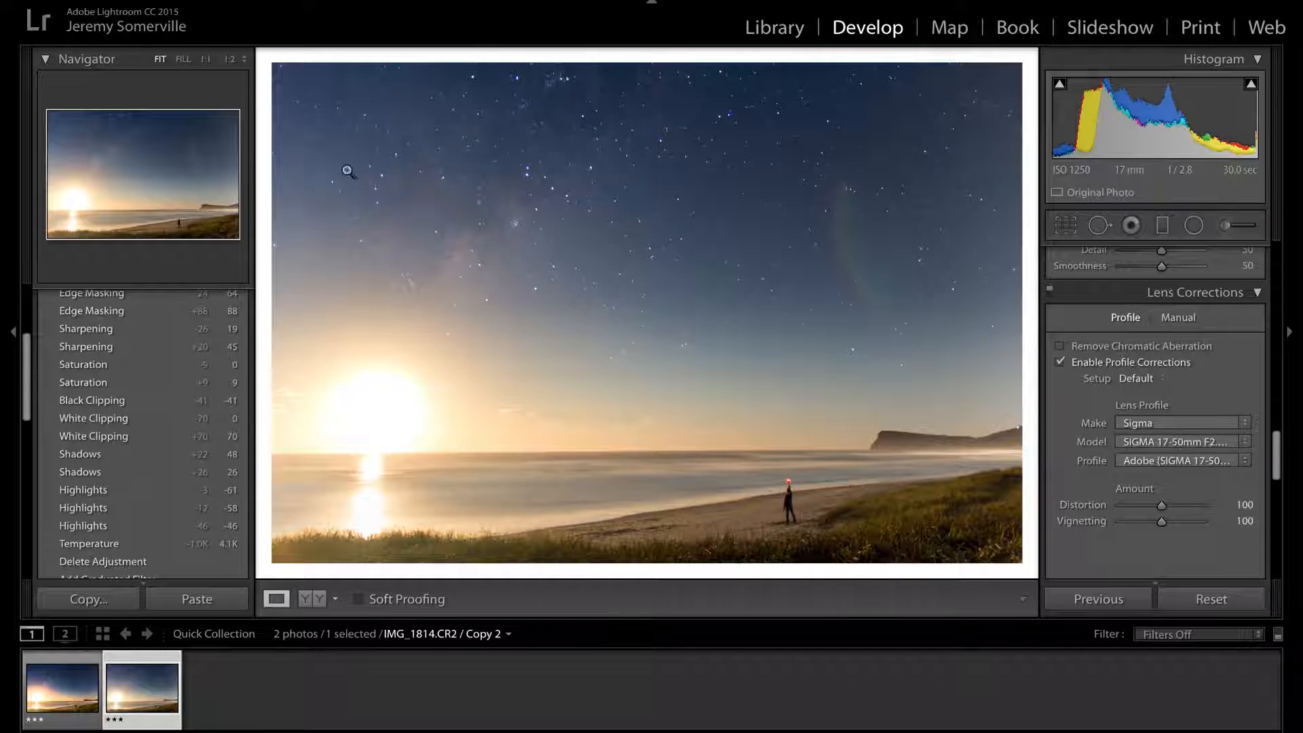
pyautogui.click(1060, 362)
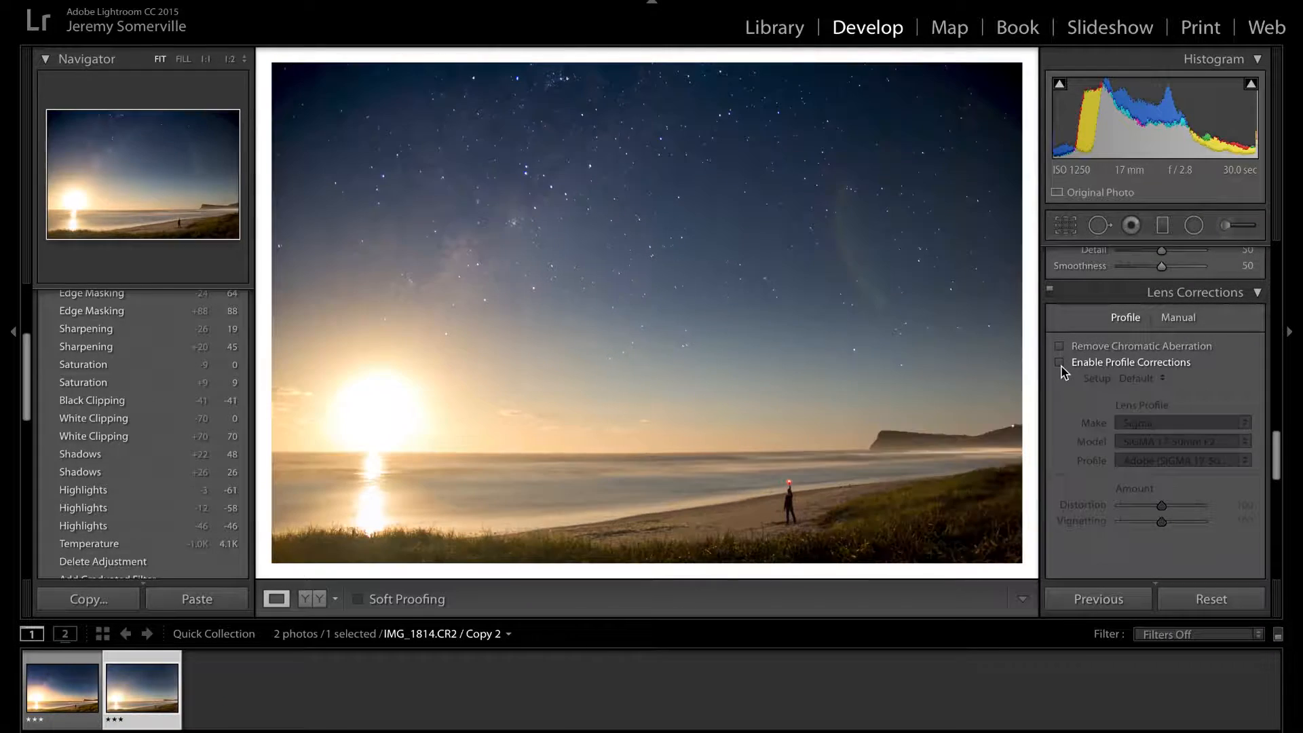
pyautogui.click(1062, 366)
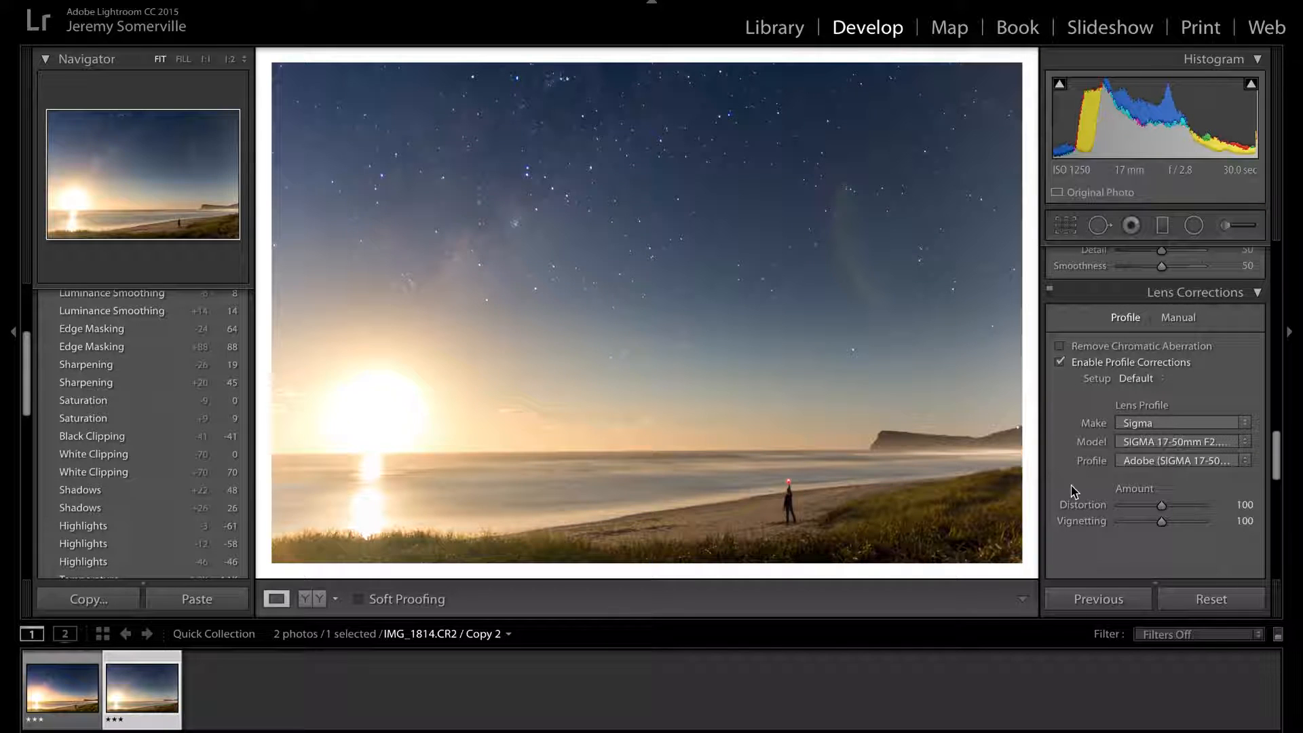
pyautogui.scroll(-6, 1073, 491)
pyautogui.scroll(5, 1072, 492)
pyautogui.scroll(4, 1071, 492)
pyautogui.scroll(-1, 1059, 483)
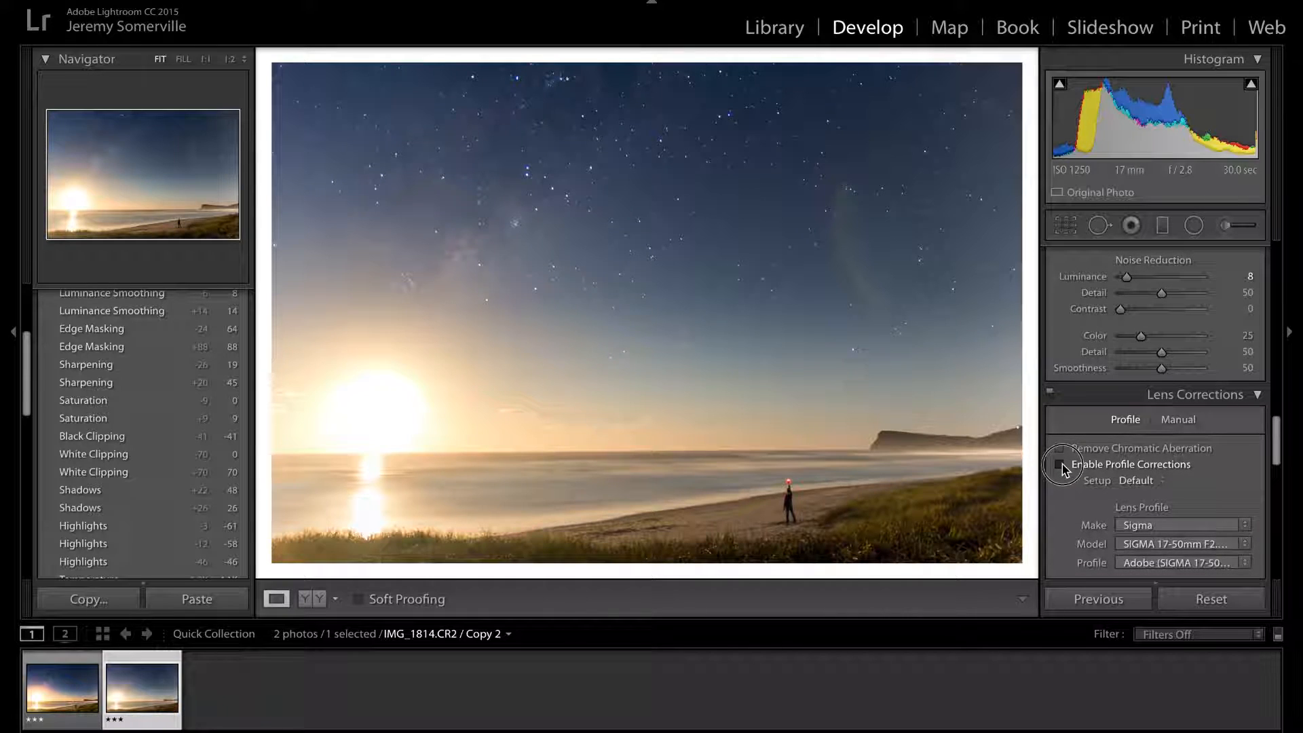
pyautogui.click(1060, 466)
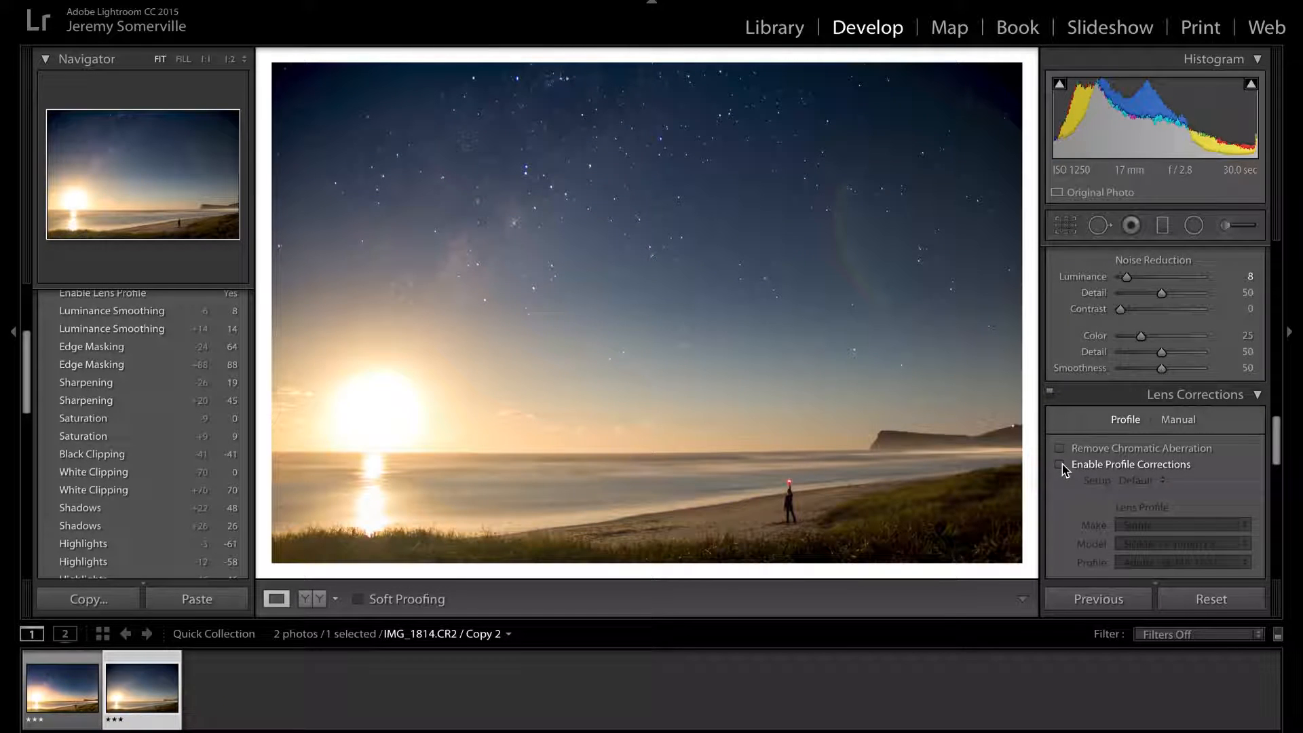
pyautogui.click(1061, 466)
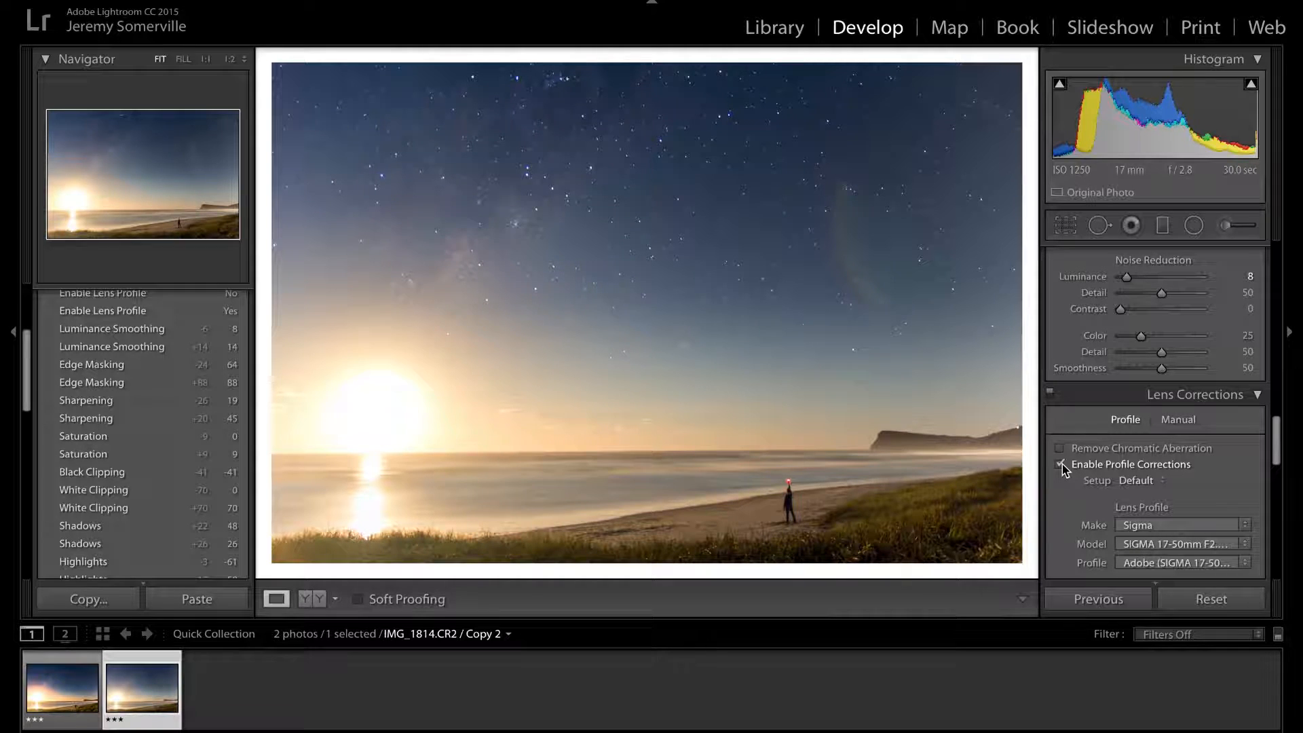
# Try the overall Blacks at −57, settling on −43 for the photo.
pyautogui.scroll(-10, 1061, 464)
pyautogui.scroll(20, 1061, 464)
pyautogui.scroll(2, 1061, 464)
pyautogui.moveTo(1140, 488); pyautogui.dragTo(1132, 495)
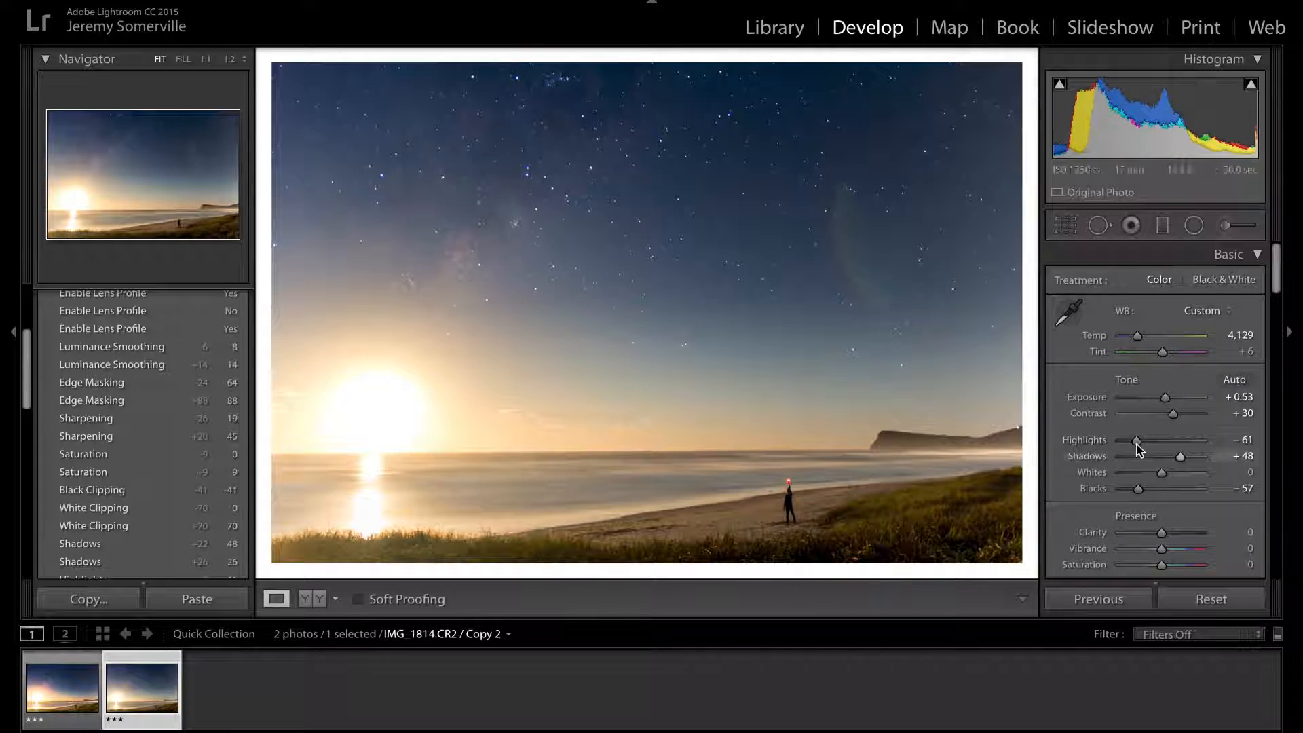
pyautogui.moveTo(1138, 489)
pyautogui.mouseDown()
pyautogui.moveTo(1103, 490)
pyautogui.moveTo(1144, 490)
pyautogui.mouseUp()
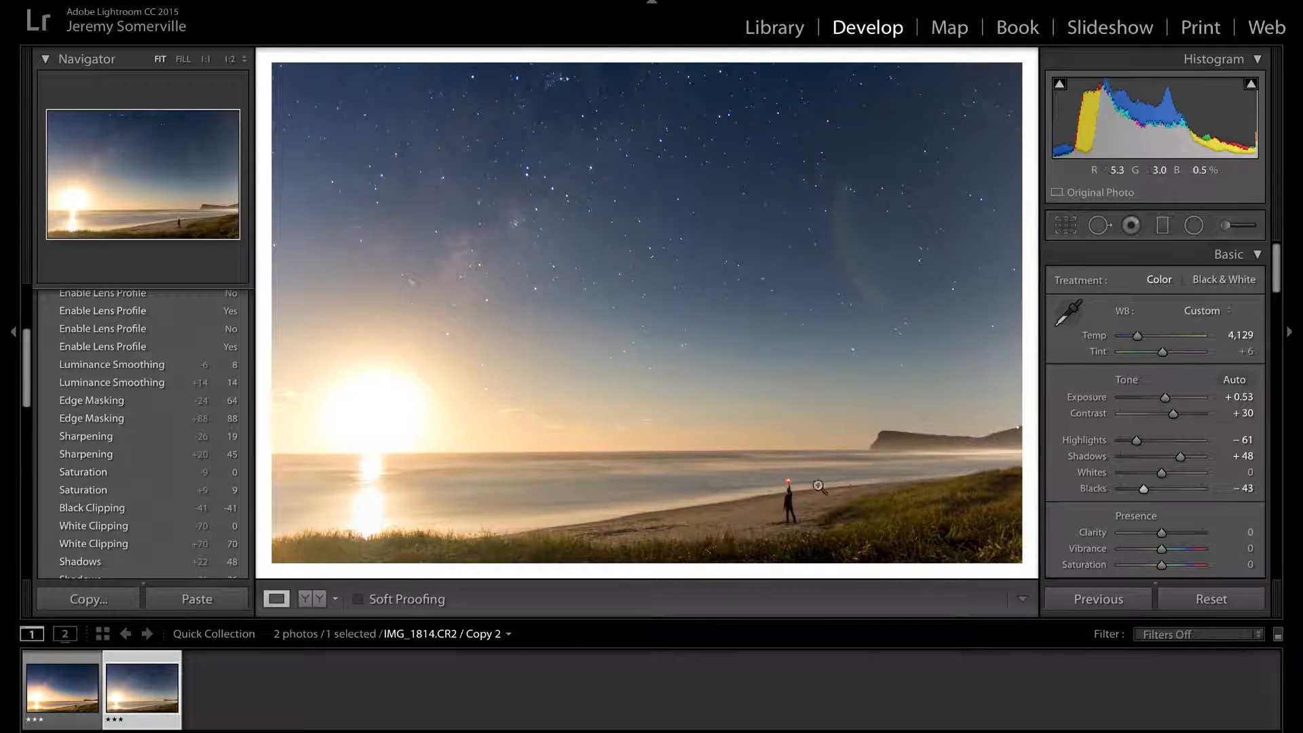
# Add a slightly tilted graduated filter from the upper sky to the horizon with Exposure −0.28.
pyautogui.click(1161, 226)
pyautogui.moveTo(653, 80); pyautogui.dragTo(602, 455)
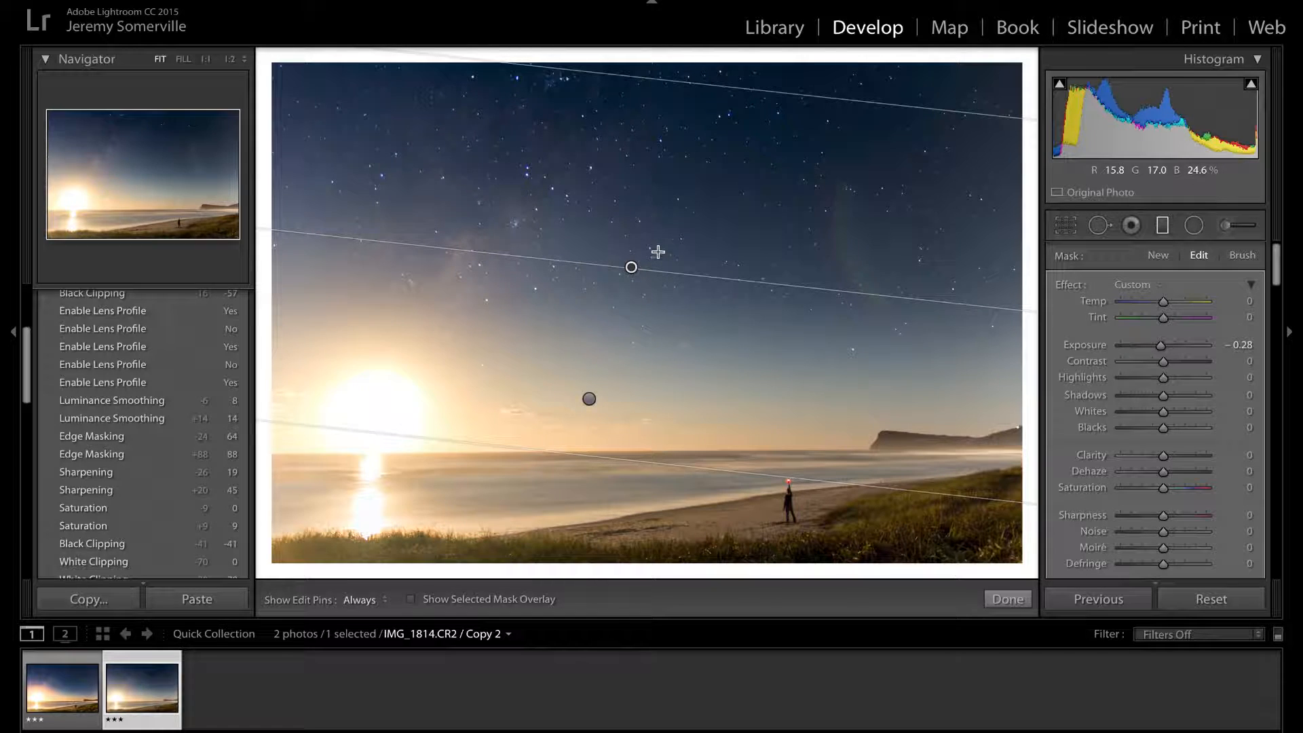
pyautogui.click(658, 252)
pyautogui.press('Delete')
pyautogui.click(691, 148)
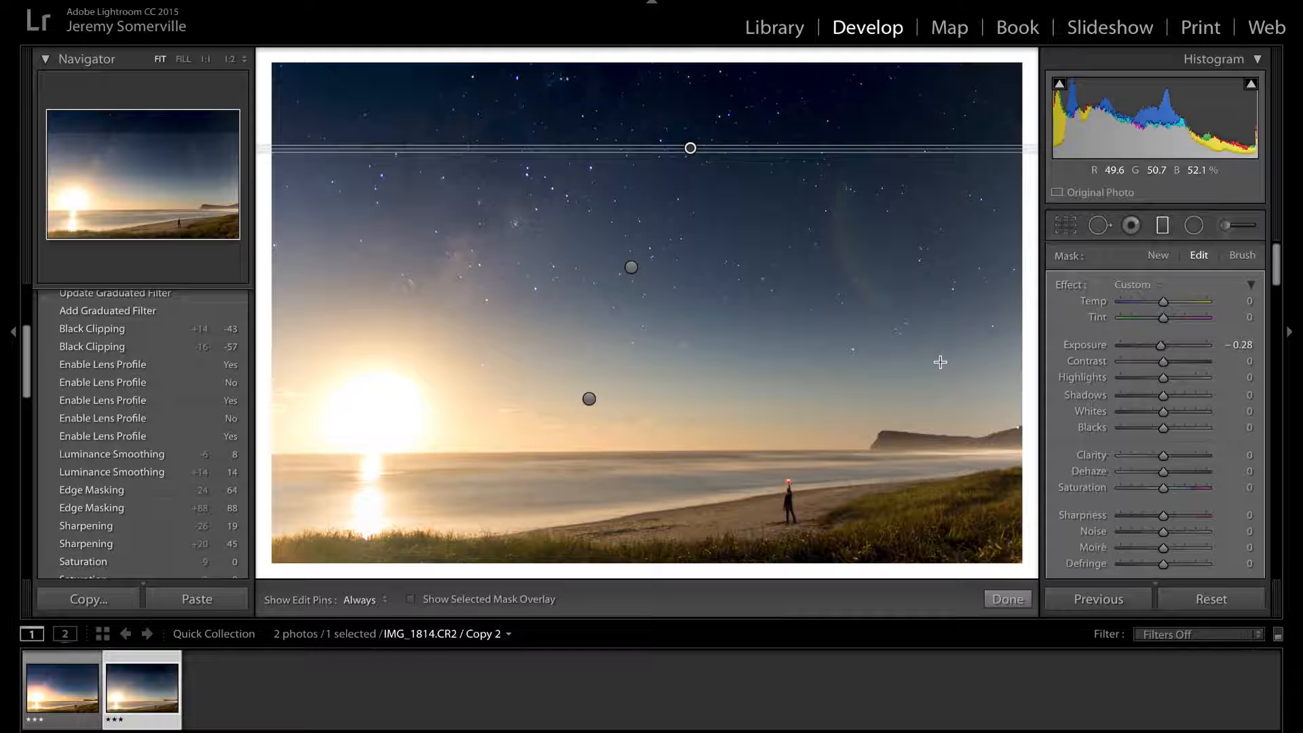
pyautogui.press('Delete')
# Set the Exposure of the new sky gradient to −0.44 and move the gradient higher in the sky.
pyautogui.click(631, 268)
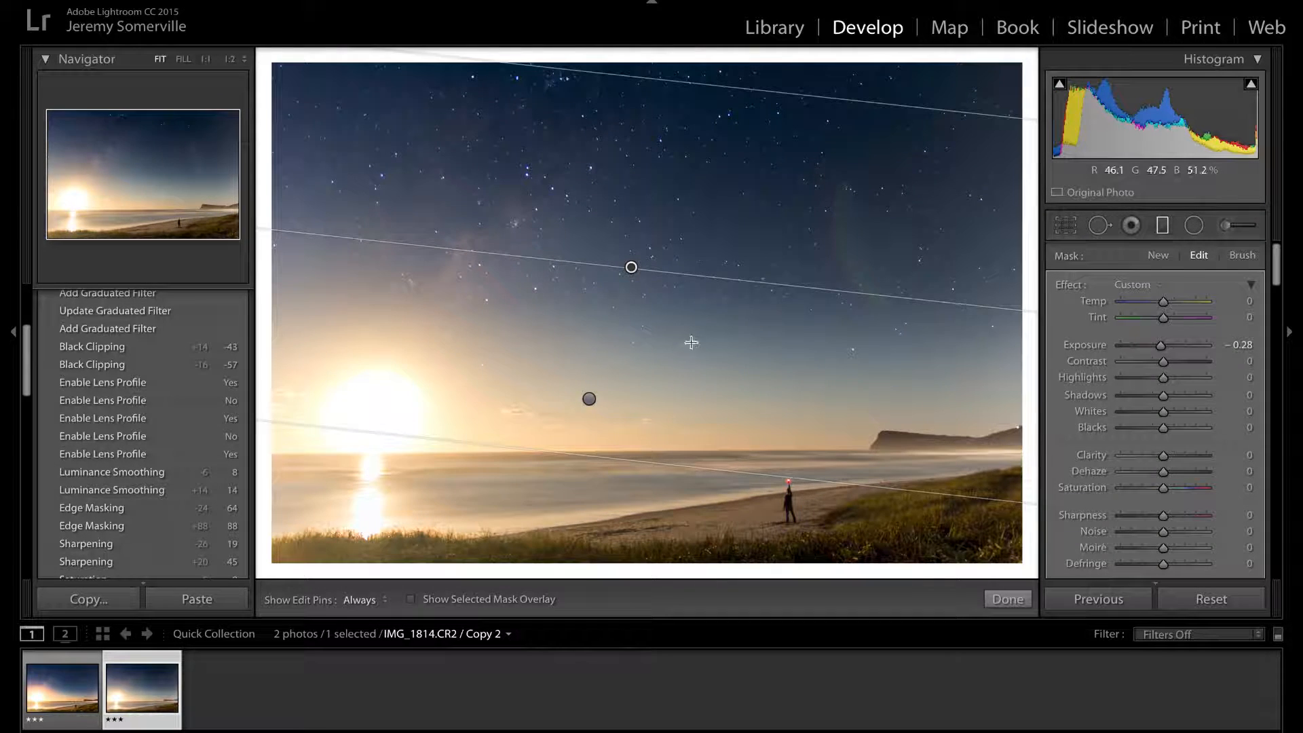
pyautogui.moveTo(1161, 345); pyautogui.dragTo(1158, 346)
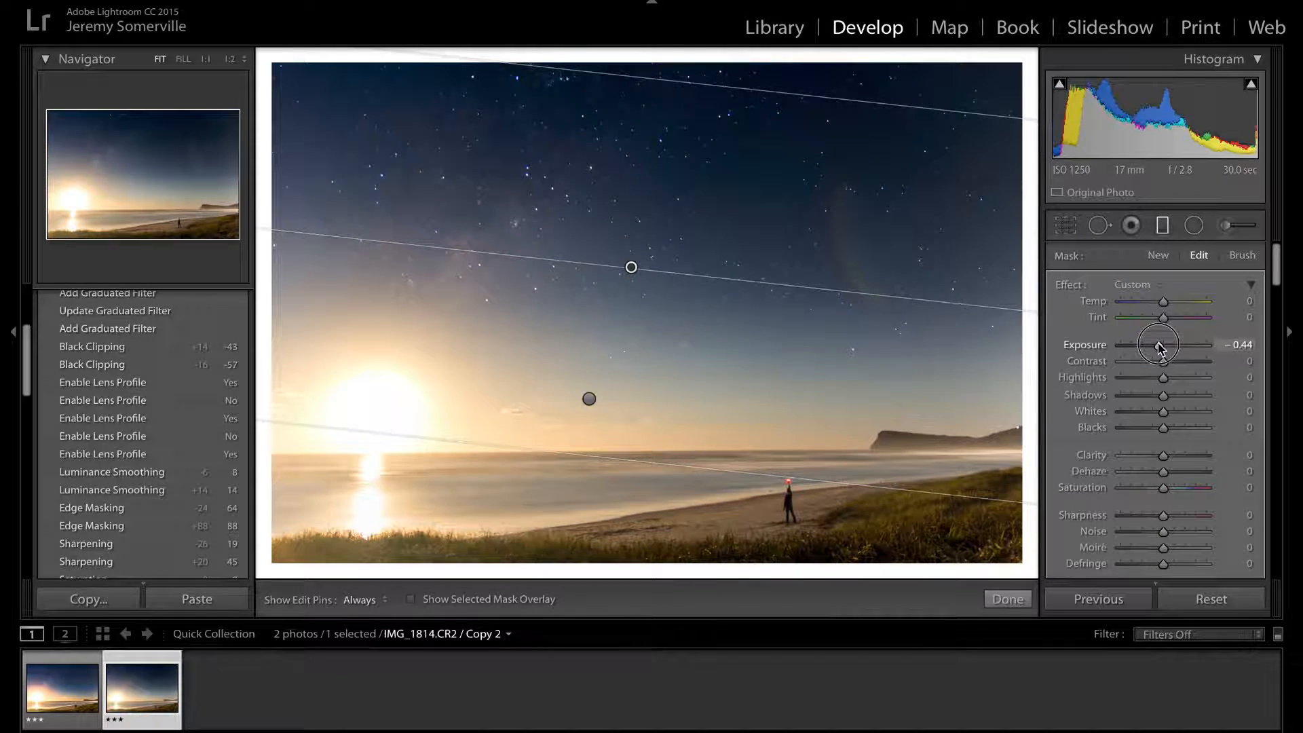
pyautogui.moveTo(631, 267); pyautogui.dragTo(657, 222)
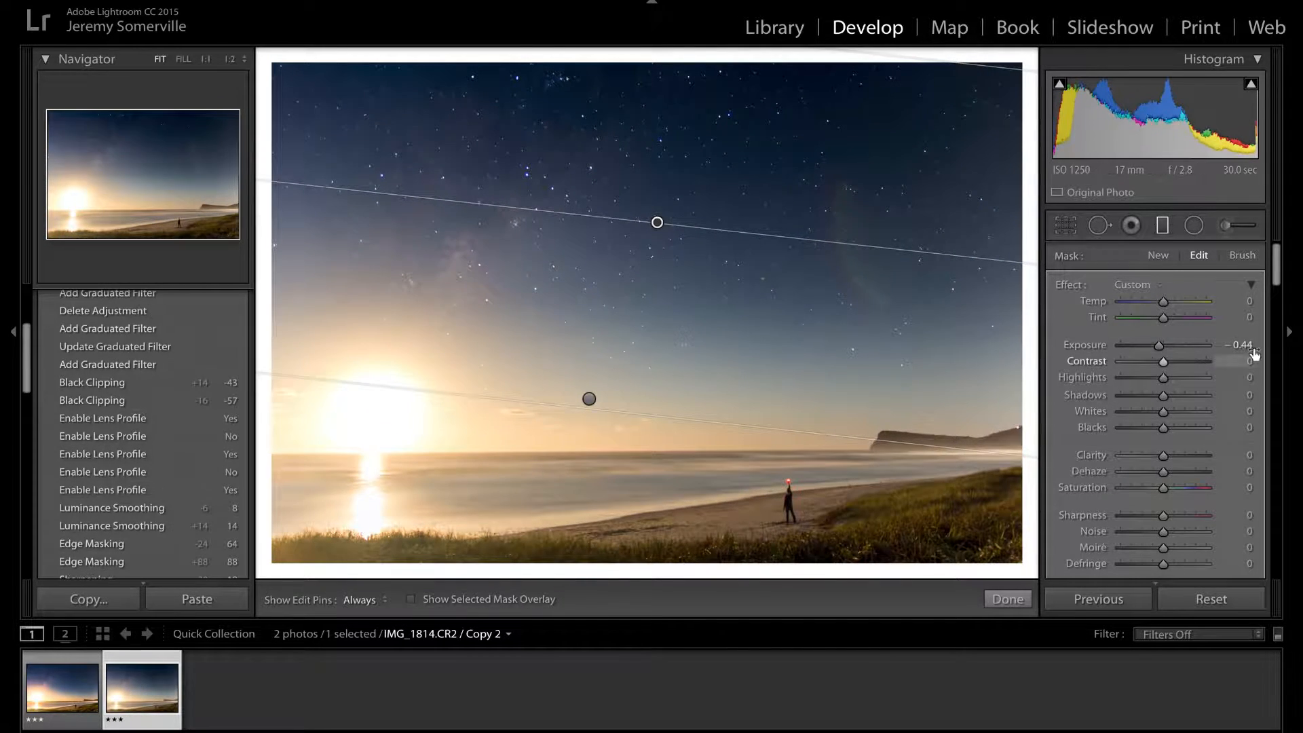
# Reset the sky gradient's Blacks after trying 13, set its Exposure to −0.31, and lower the gradient towards the horizon.
pyautogui.moveTo(1153, 429); pyautogui.dragTo(1170, 431)
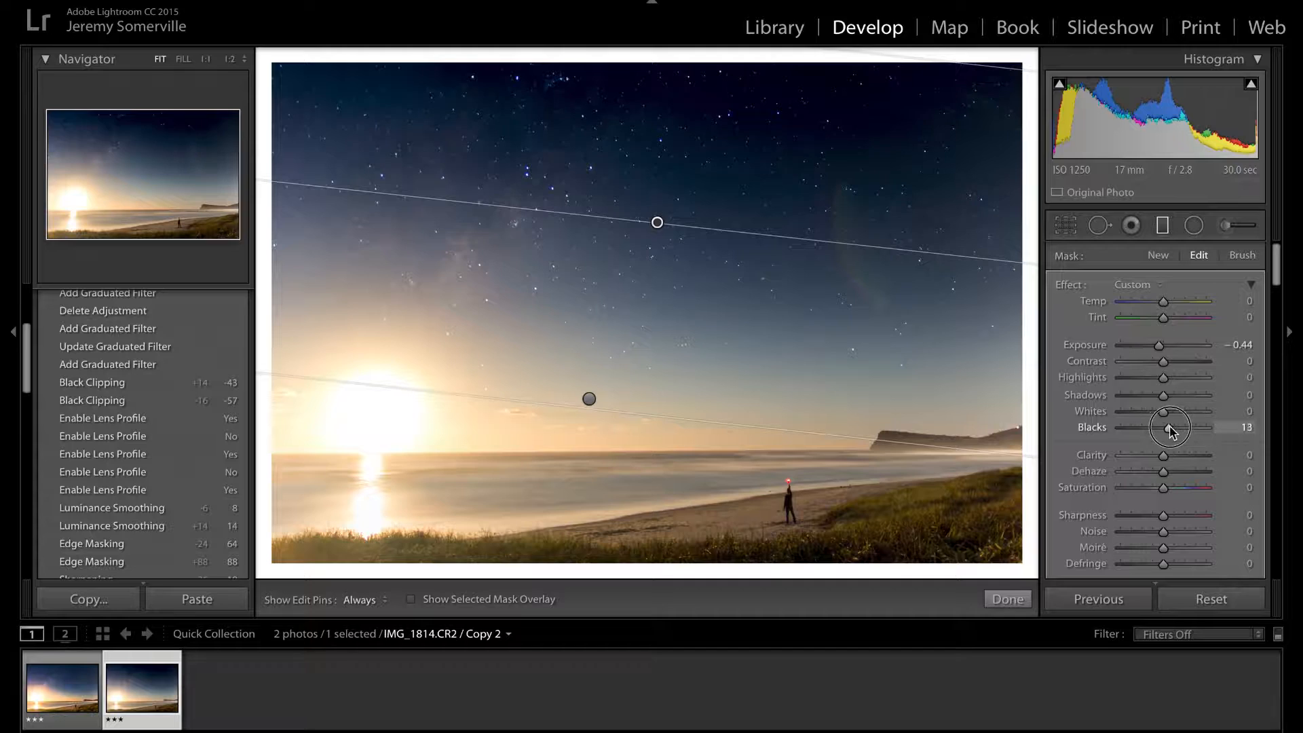
pyautogui.doubleClick(1093, 428)
pyautogui.moveTo(1159, 348); pyautogui.dragTo(1161, 344)
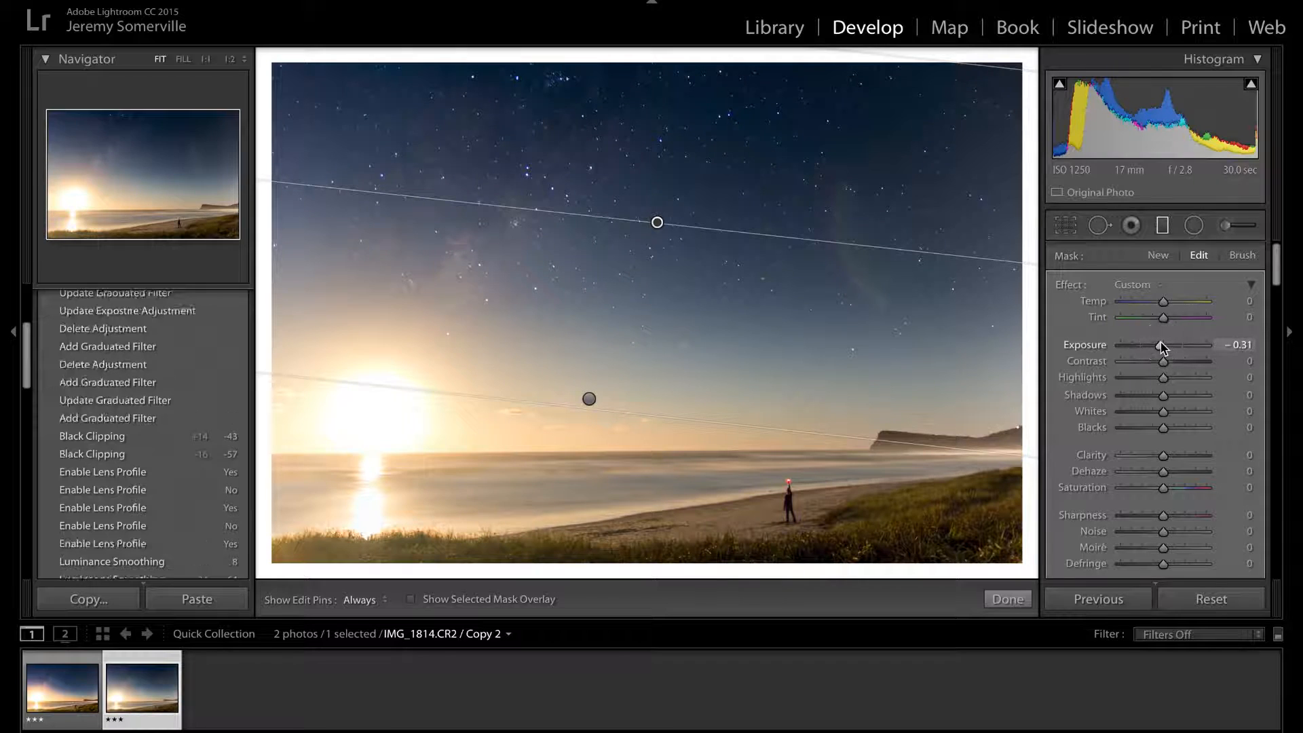
pyautogui.moveTo(656, 222); pyautogui.dragTo(663, 308)
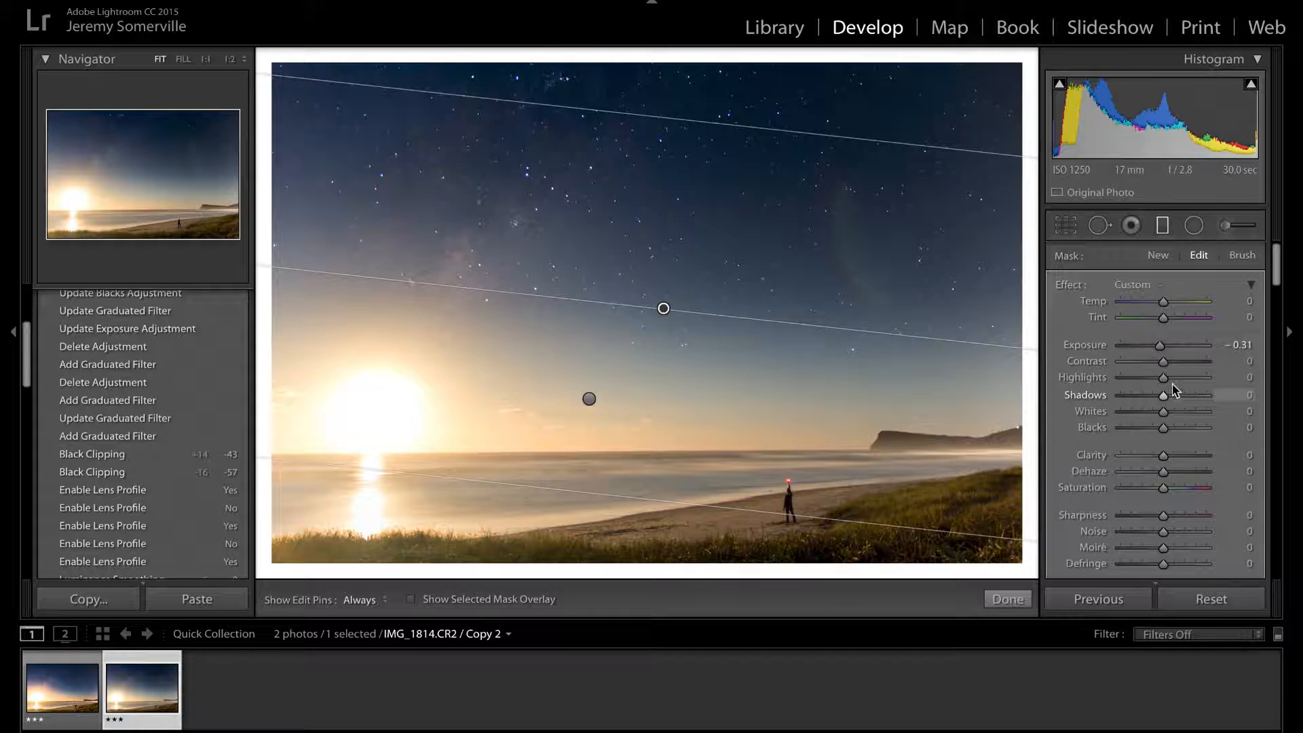
# Try raising the sky gradient's Whites to 84, reset them to 0, and finish editing the gradient.
pyautogui.moveTo(1184, 413); pyautogui.dragTo(1199, 413)
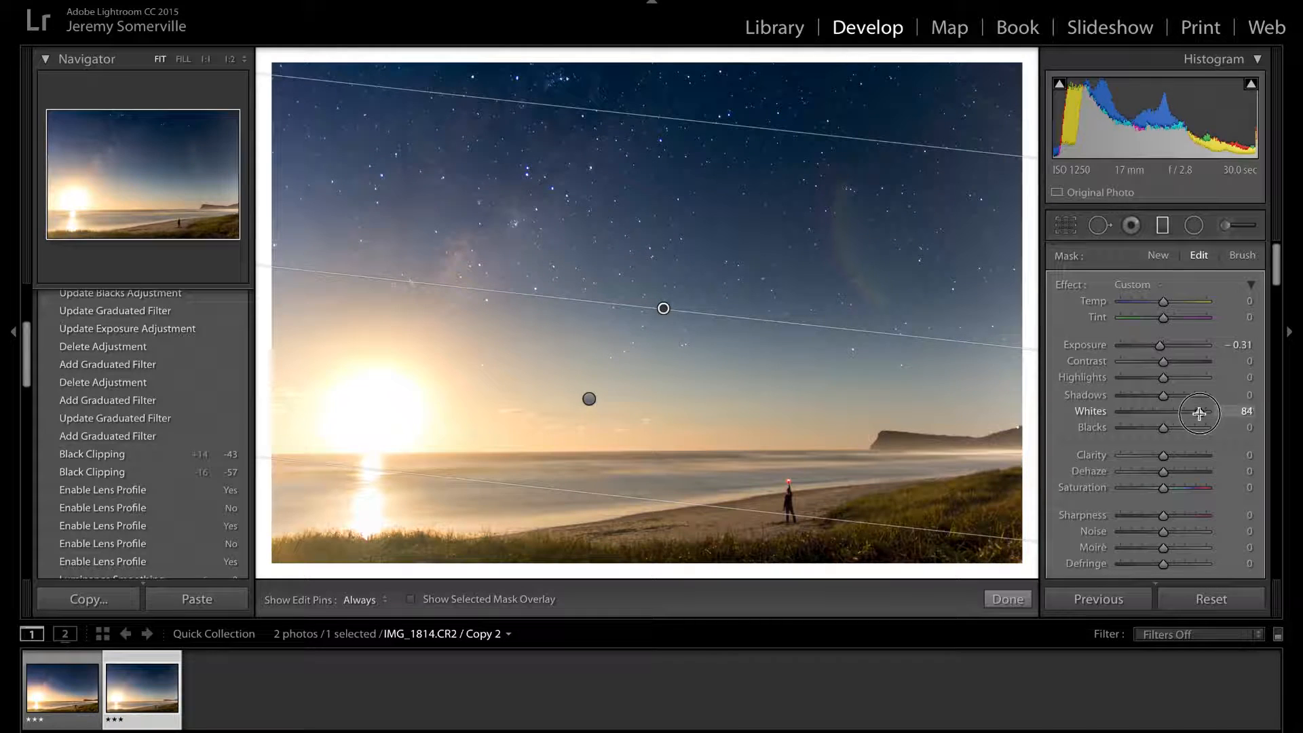
pyautogui.doubleClick(1199, 412)
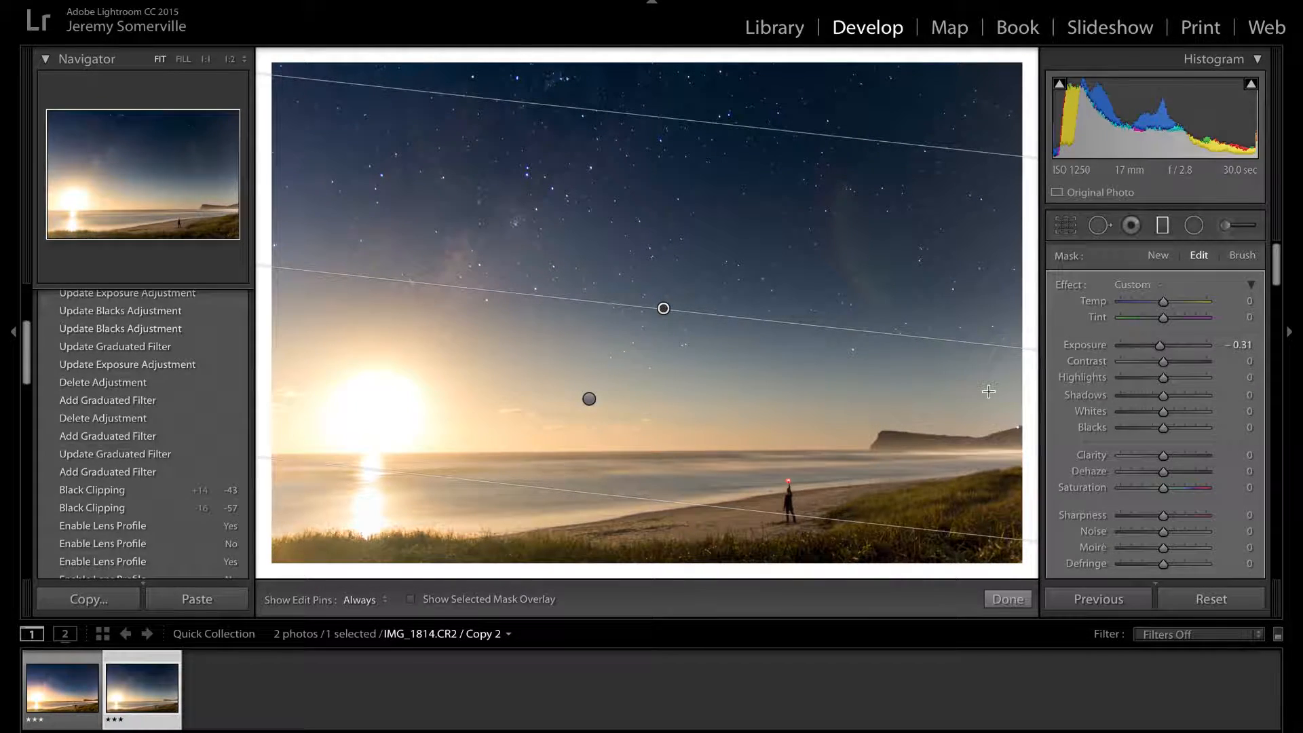
pyautogui.click(1007, 599)
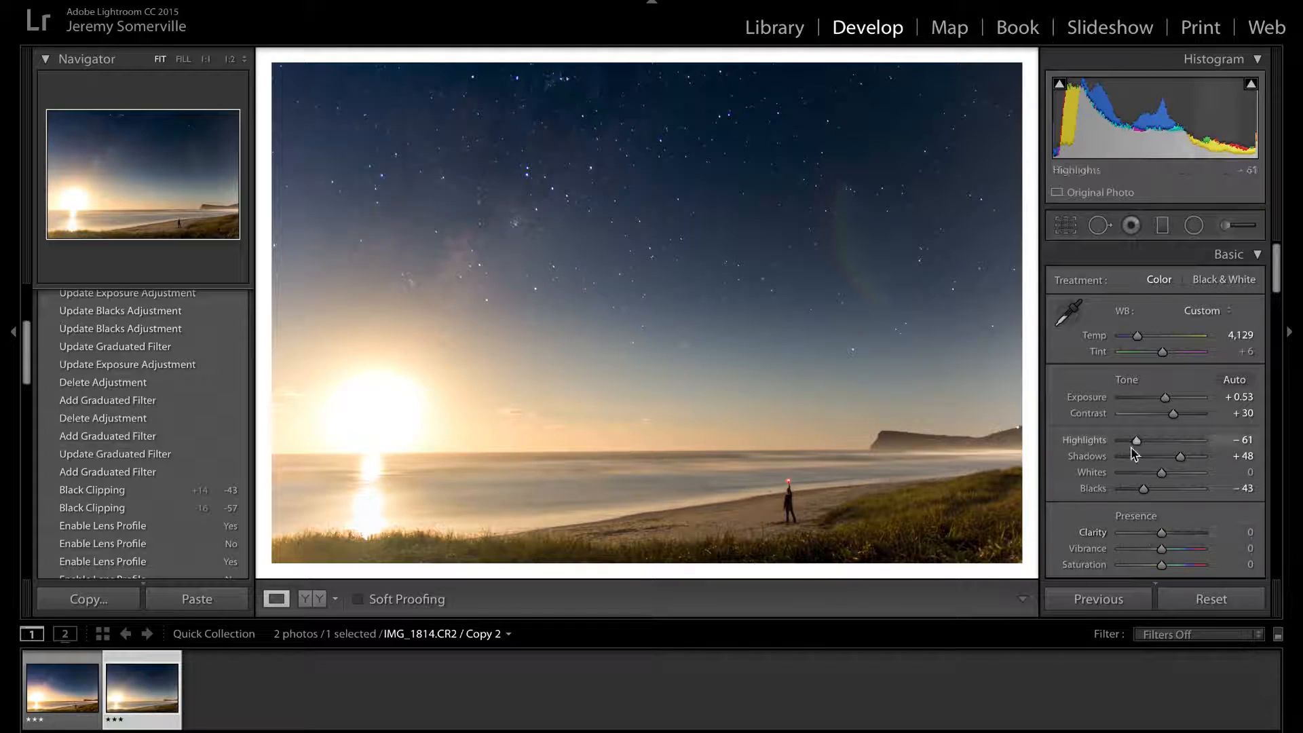
# Apply Split Toning with Highlights at Hue 24, Saturation 100 and Shadows at Hue 254, Saturation 69.
pyautogui.scroll(-10, 1075, 498)
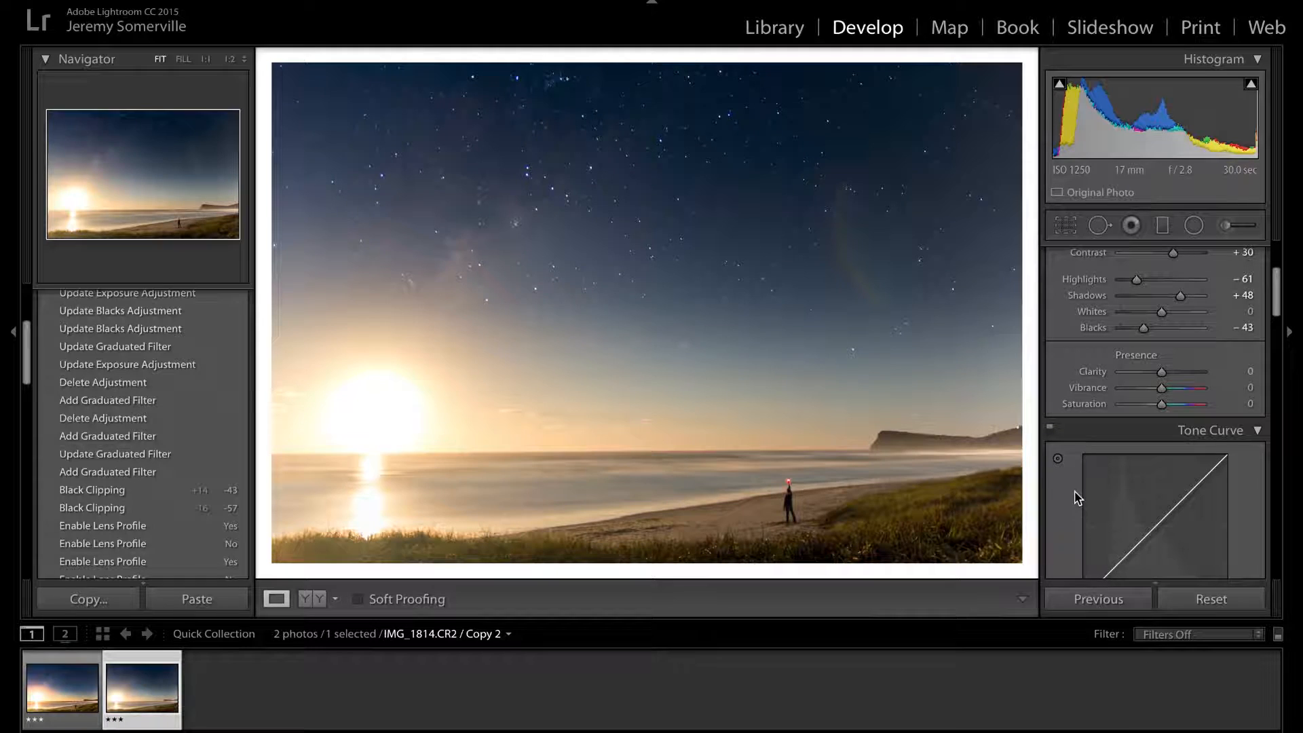
pyautogui.scroll(-10, 1075, 497)
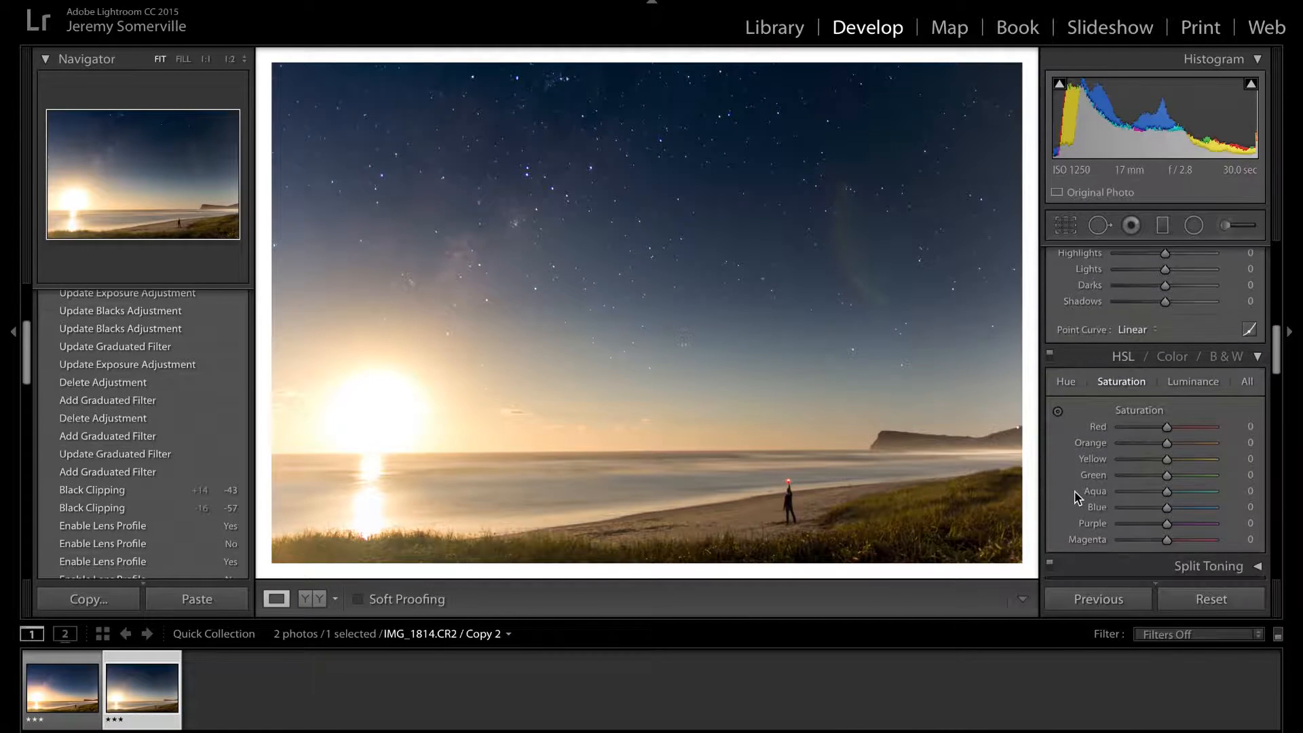
pyautogui.scroll(-2, 1075, 497)
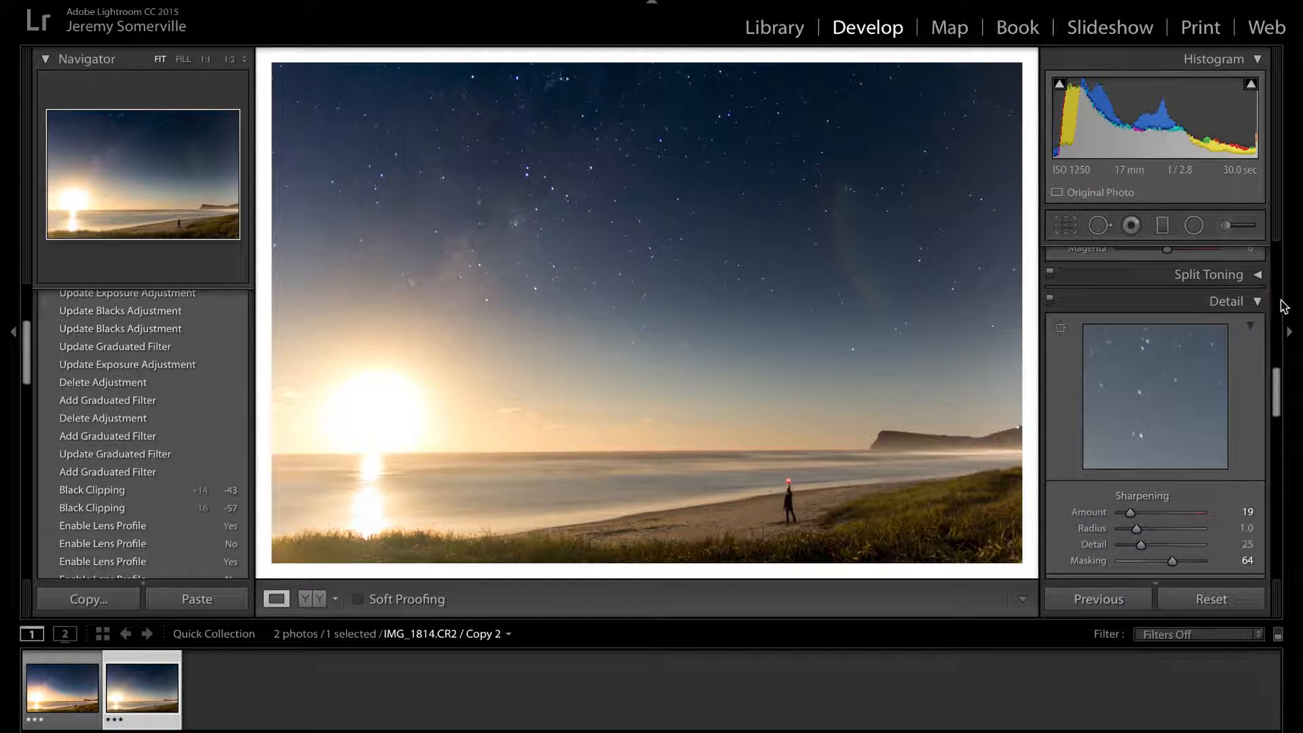
pyautogui.click(1257, 272)
pyautogui.scroll(2, 1230, 411)
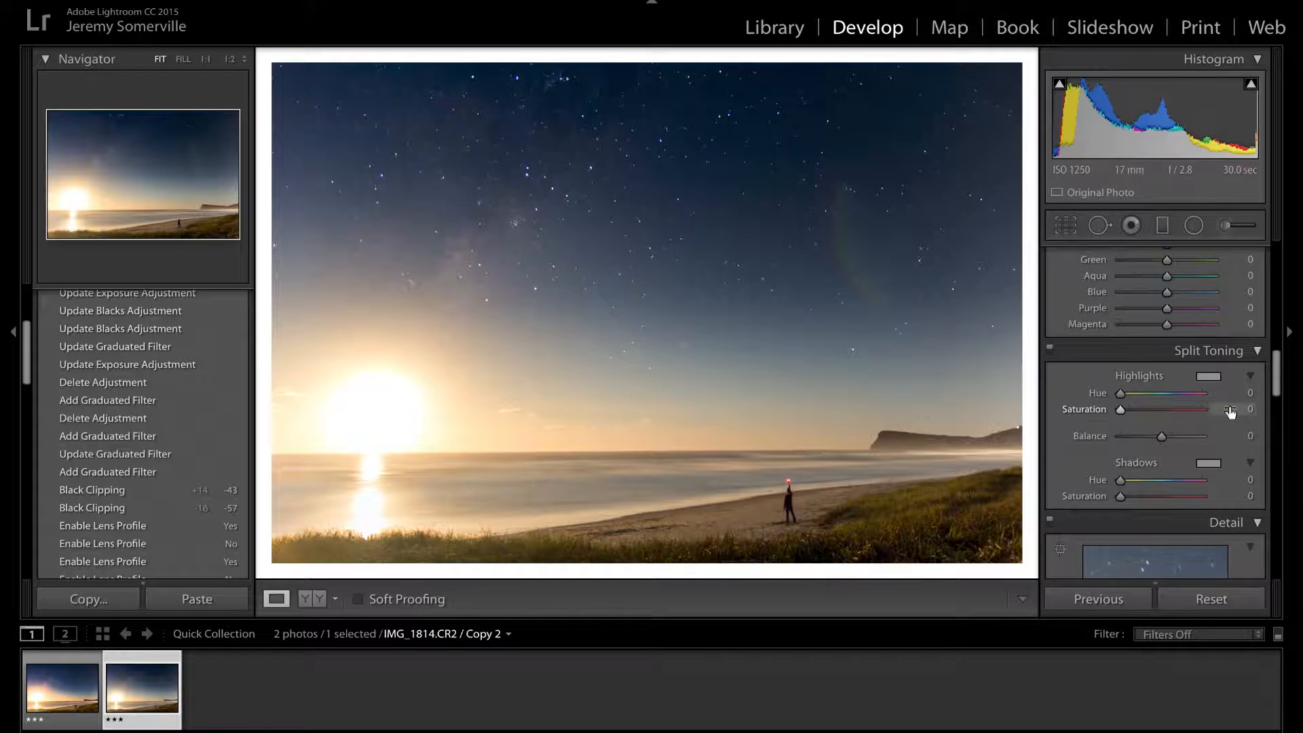
pyautogui.moveTo(1121, 394); pyautogui.dragTo(1224, 410)
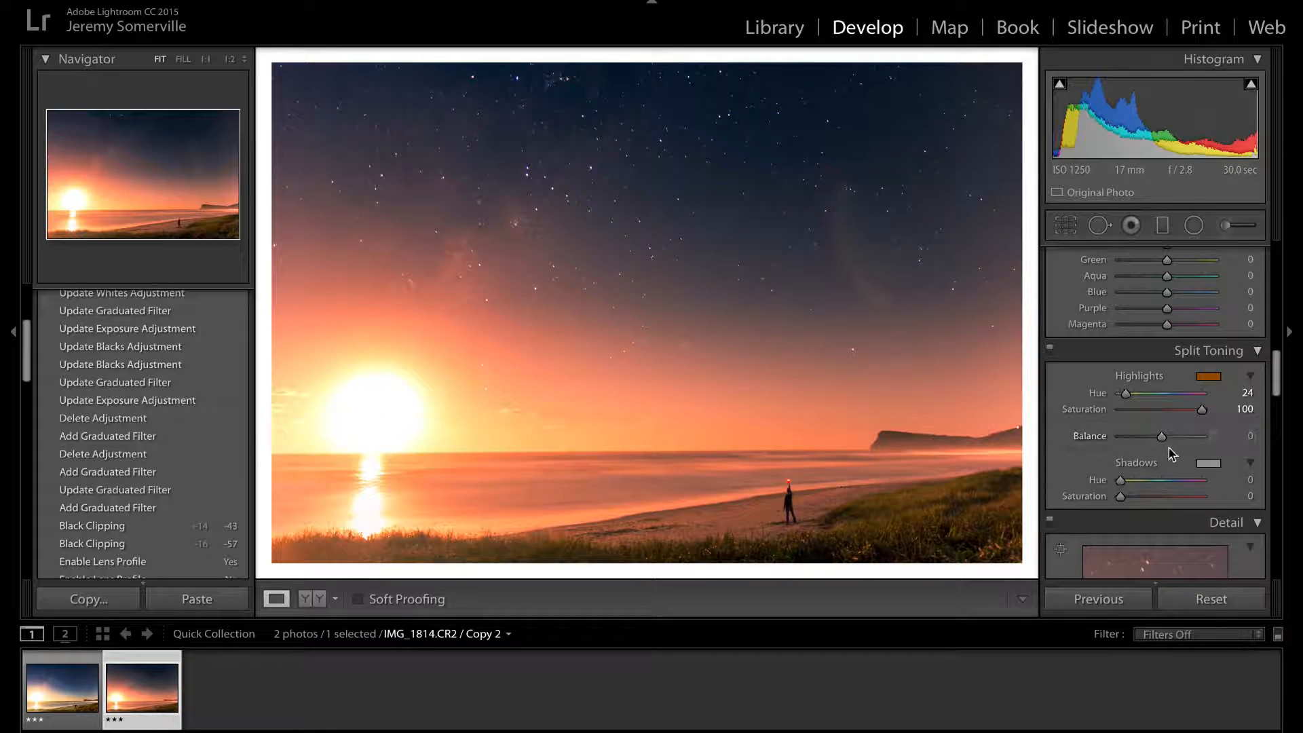
pyautogui.click(1177, 481)
pyautogui.click(1177, 496)
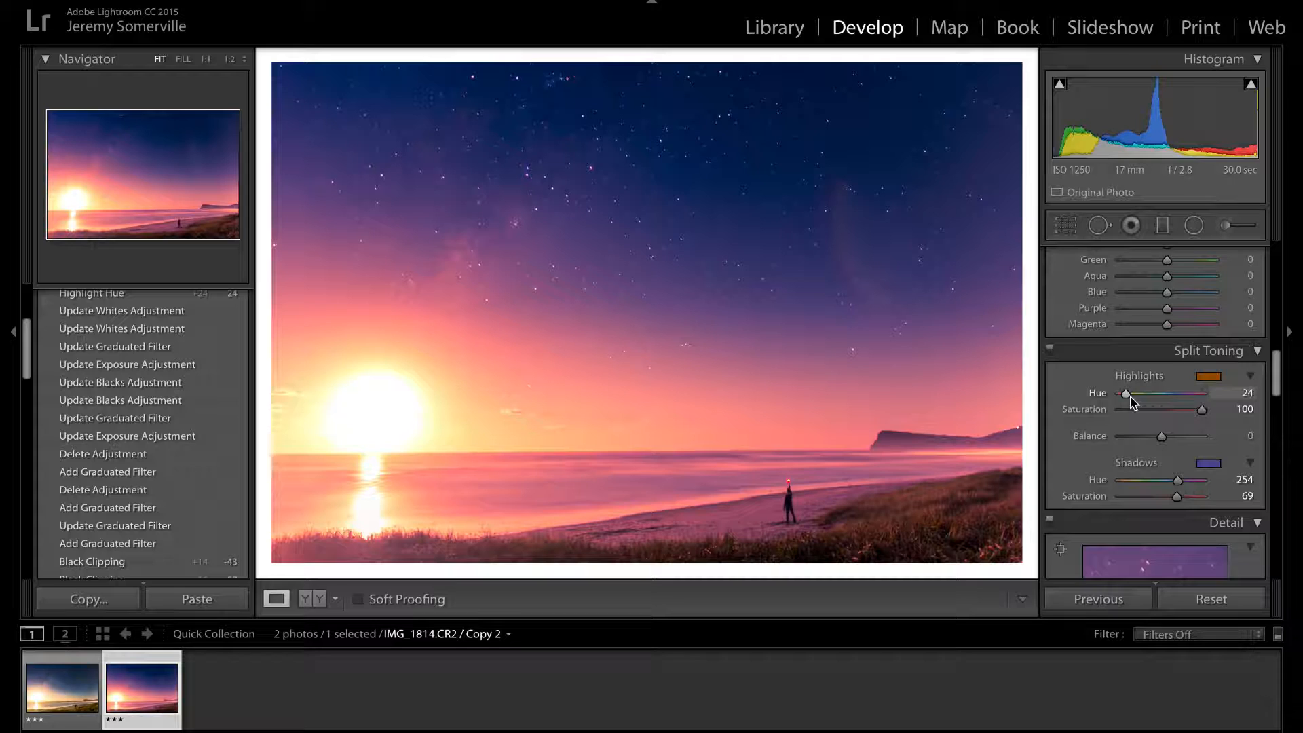
# Refine the Split Toning to Highlights Hue 59, Saturation 34 and Shadows Hue 229, Saturation 25.
pyautogui.moveTo(1127, 401)
pyautogui.mouseDown()
pyautogui.moveTo(1165, 400)
pyautogui.moveTo(1116, 400)
pyautogui.moveTo(1174, 399)
pyautogui.moveTo(1117, 394)
pyautogui.mouseUp()
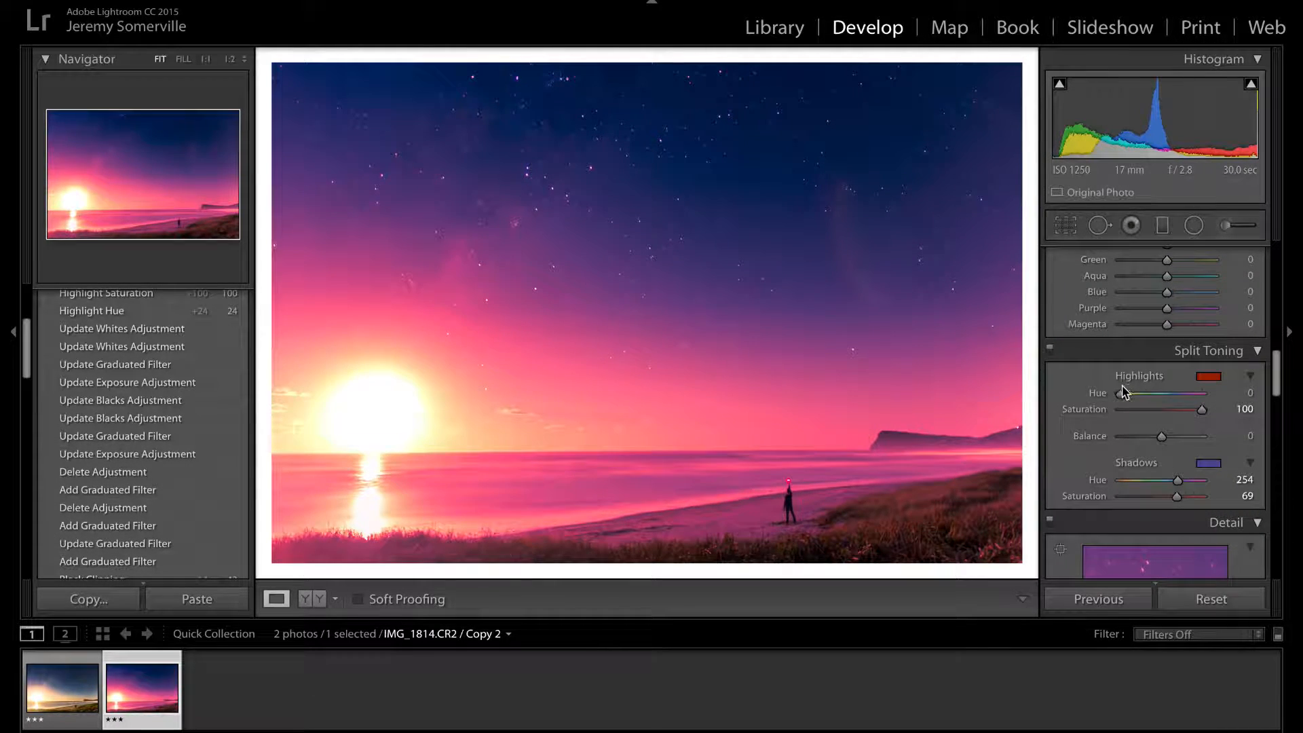
pyautogui.moveTo(1123, 392); pyautogui.dragTo(1138, 402)
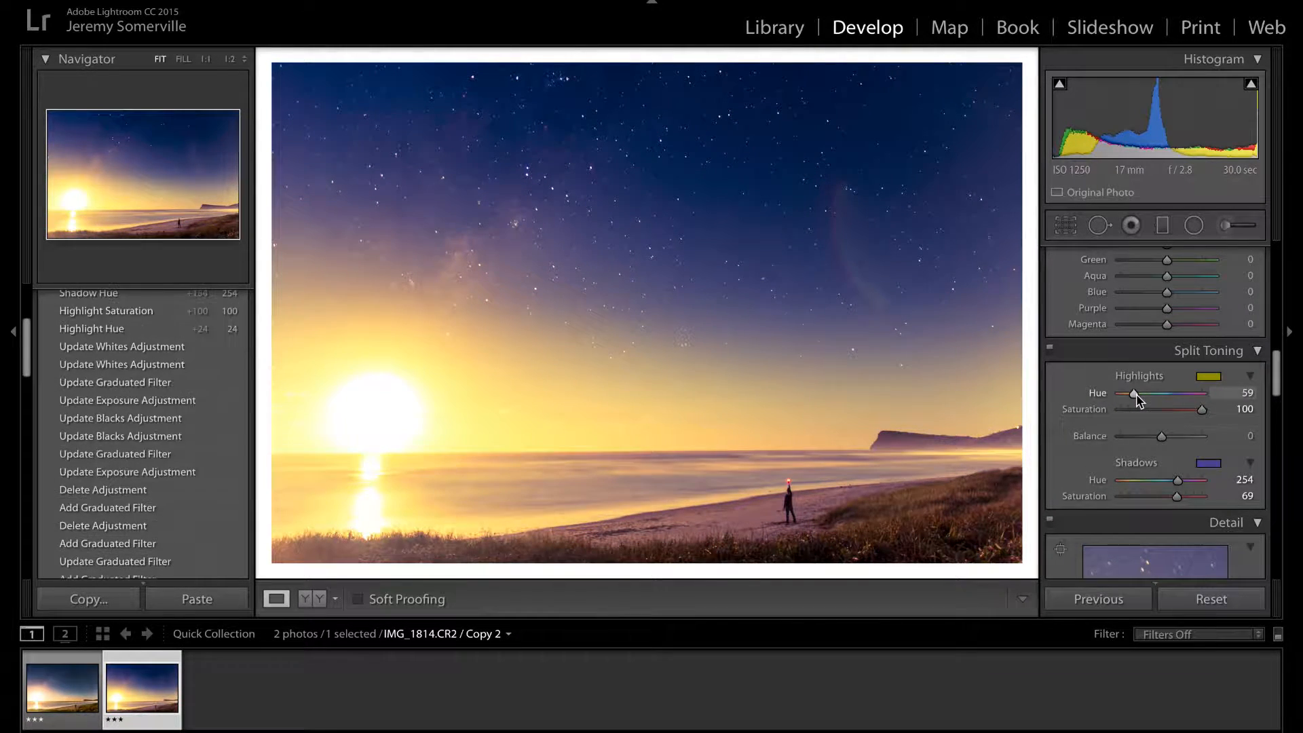
pyautogui.click(1203, 416)
pyautogui.moveTo(1179, 416); pyautogui.dragTo(1153, 422)
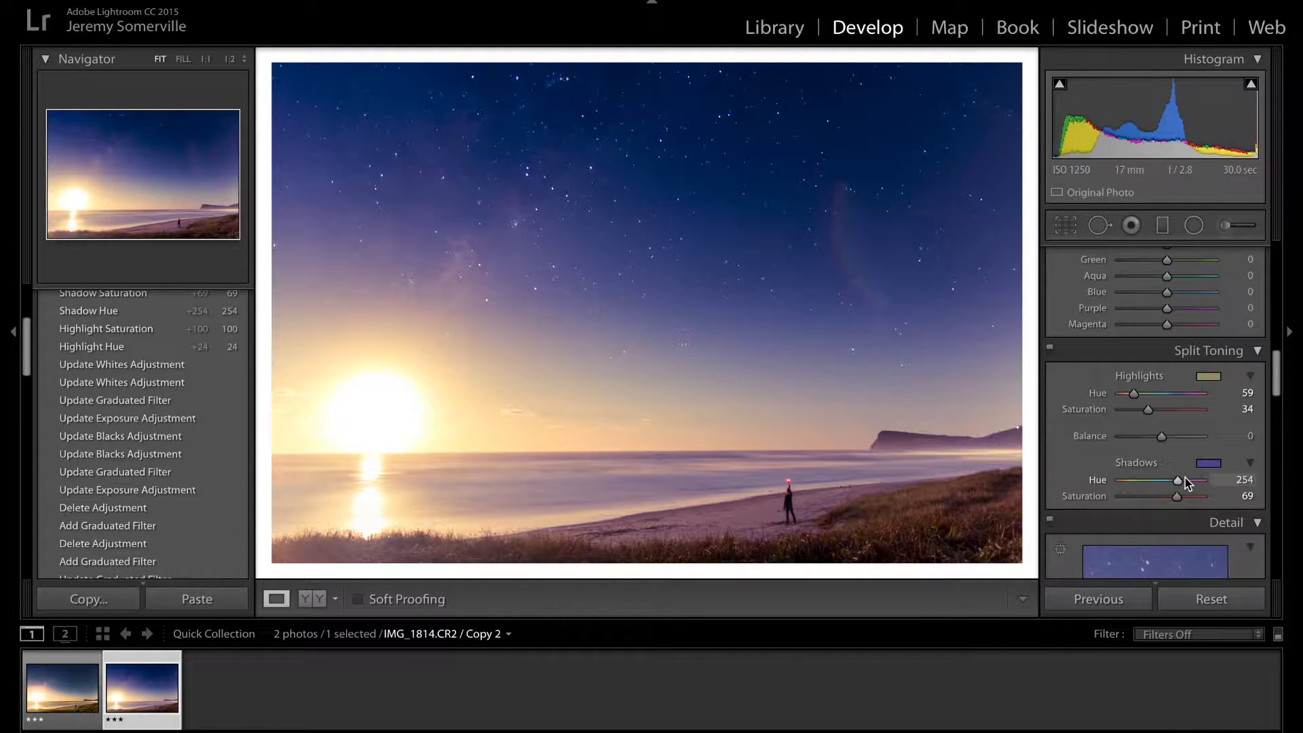
pyautogui.moveTo(1179, 483); pyautogui.dragTo(1174, 483)
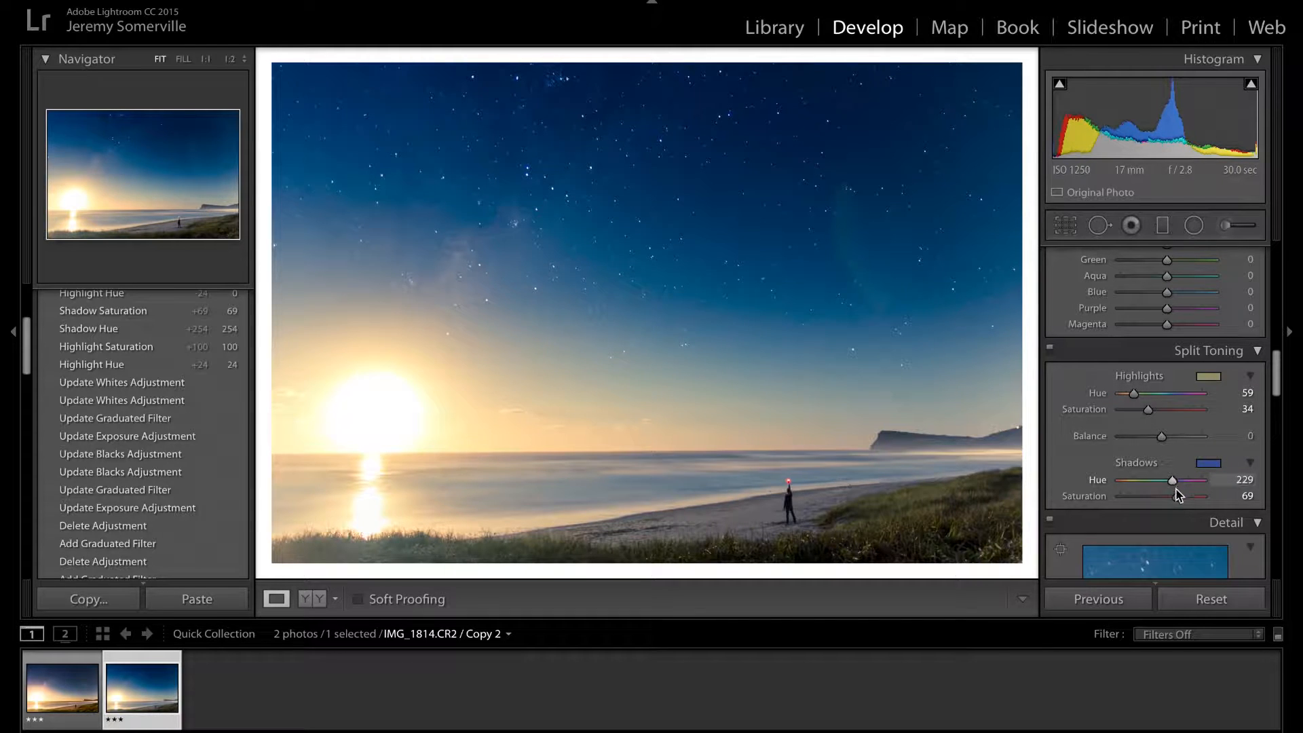
pyautogui.moveTo(1177, 496); pyautogui.dragTo(1142, 500)
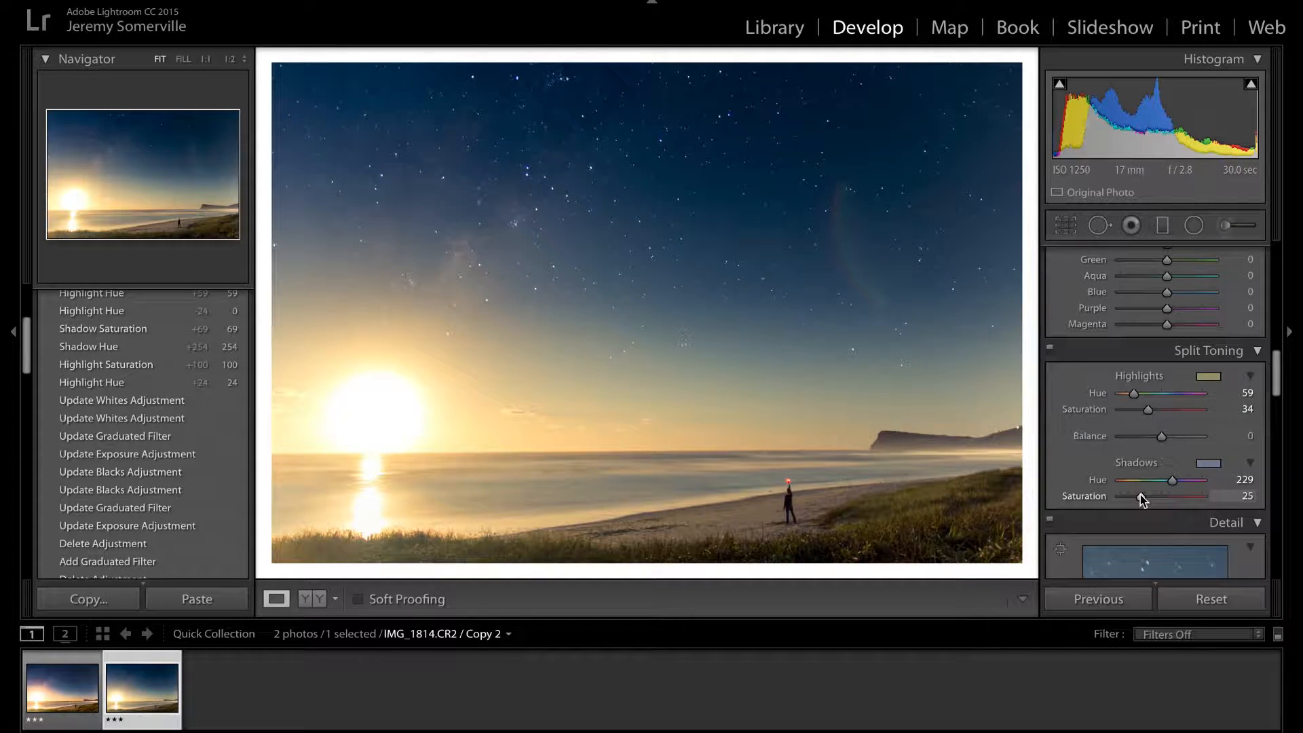
# Compare the photo with Split Toning switched off and on, leaving it enabled.
pyautogui.click(1050, 350)
pyautogui.click(1051, 354)
pyautogui.click(1052, 355)
pyautogui.click(1051, 354)
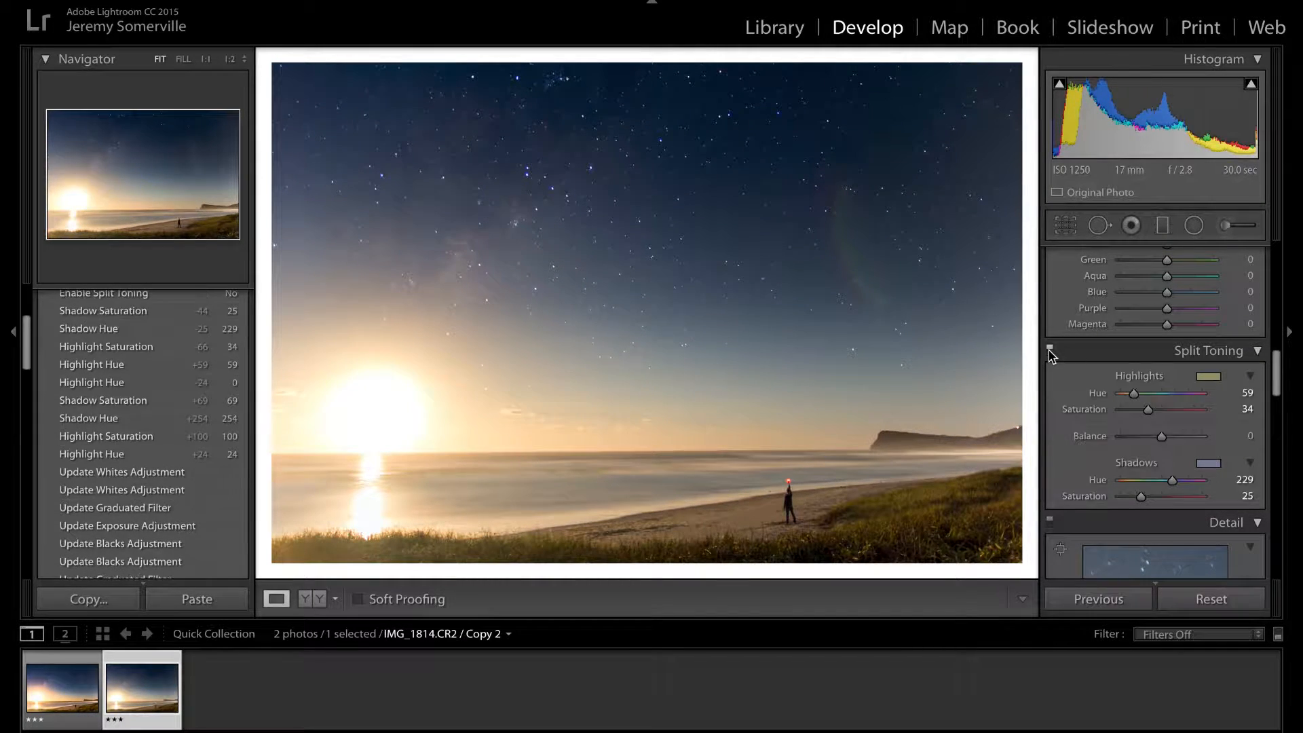
pyautogui.click(1051, 354)
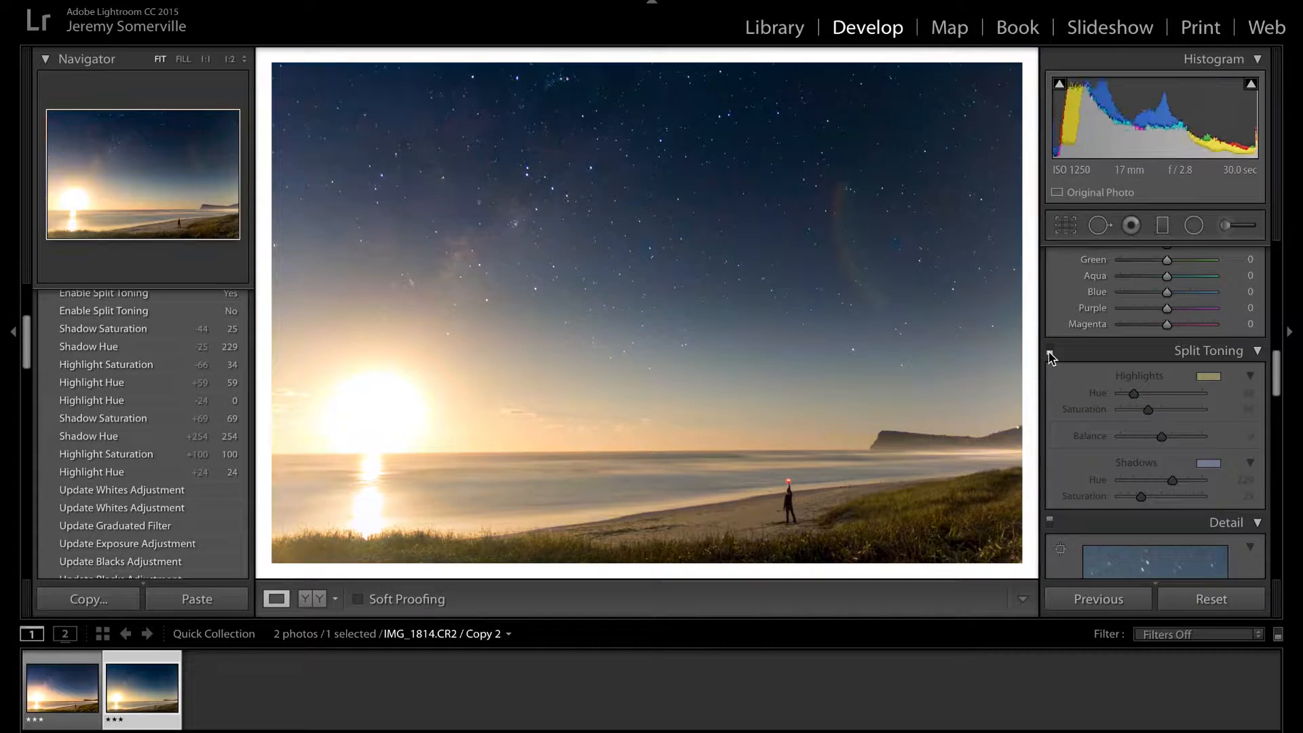
pyautogui.click(1052, 354)
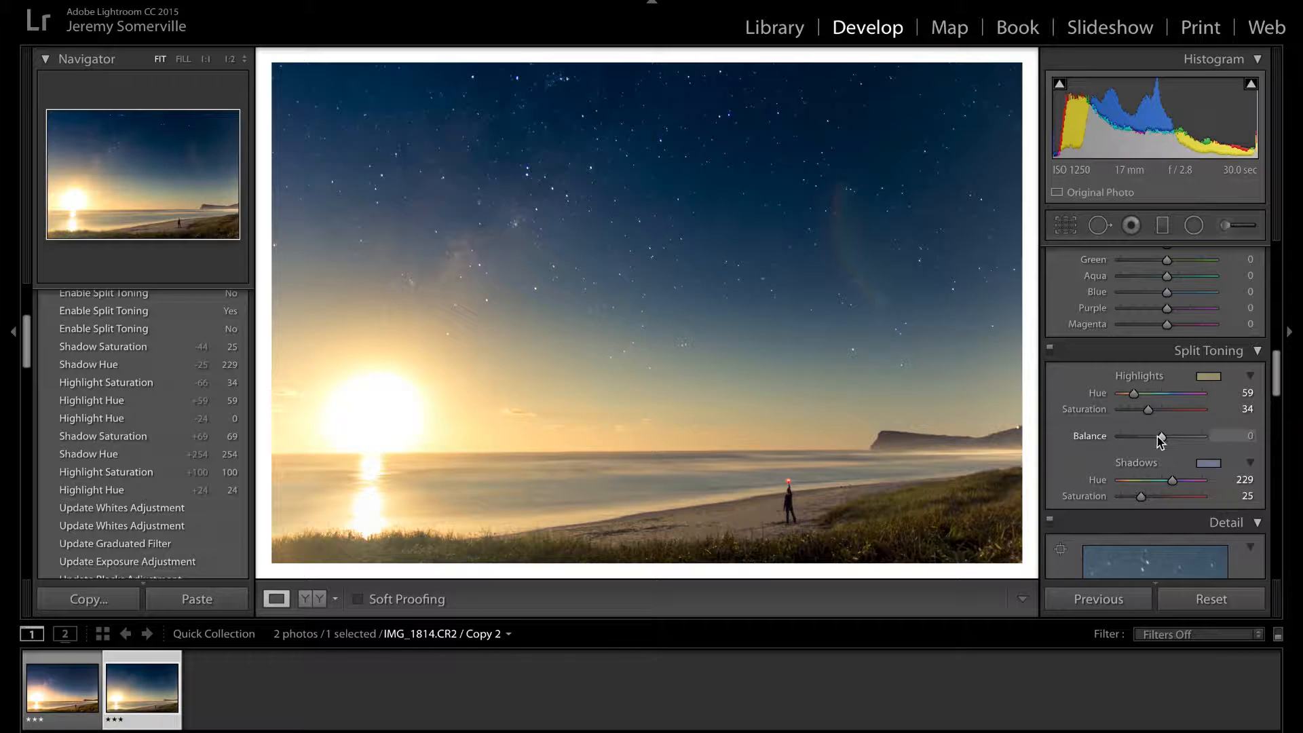
# Shift the Split Toning Balance toward the shadows, trying -93 and settling on -41.
pyautogui.moveTo(1157, 437); pyautogui.dragTo(1123, 446)
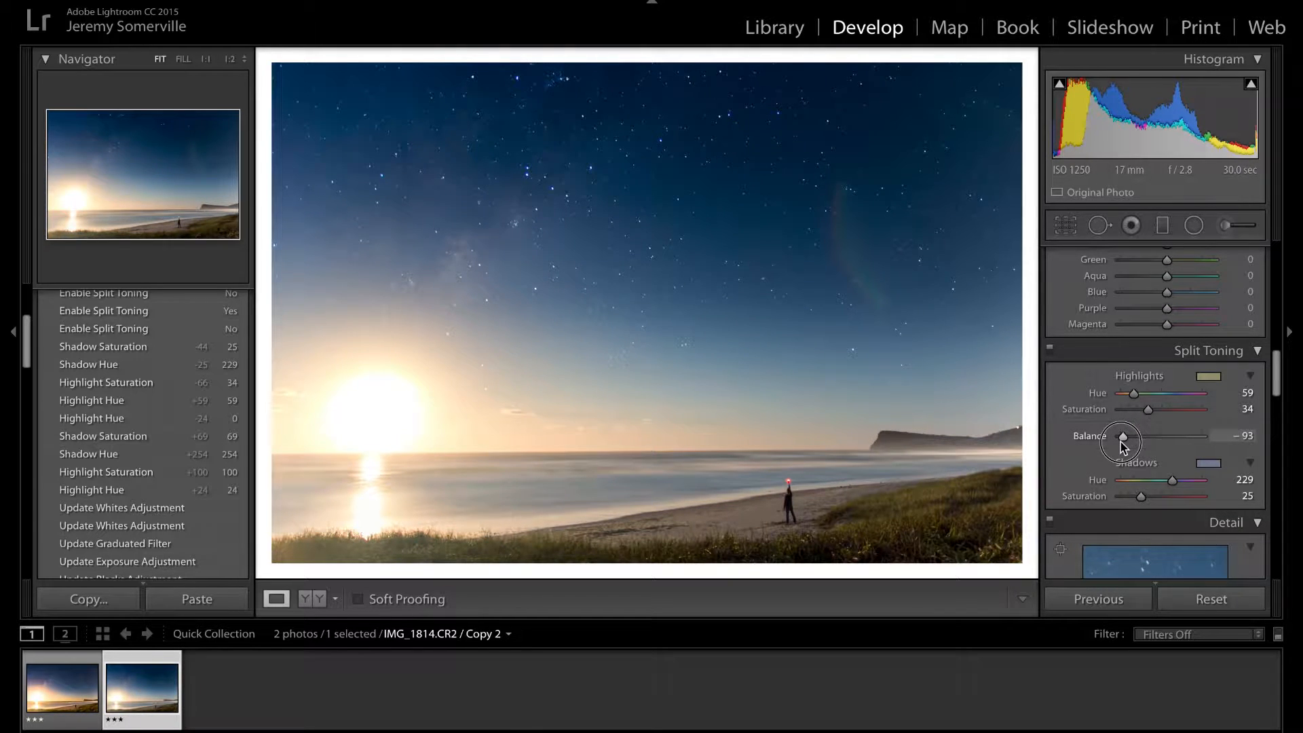
pyautogui.moveTo(1123, 446)
pyautogui.mouseDown()
pyautogui.moveTo(1205, 450)
pyautogui.moveTo(1132, 442)
pyautogui.moveTo(1199, 456)
pyautogui.moveTo(1141, 460)
pyautogui.mouseUp()
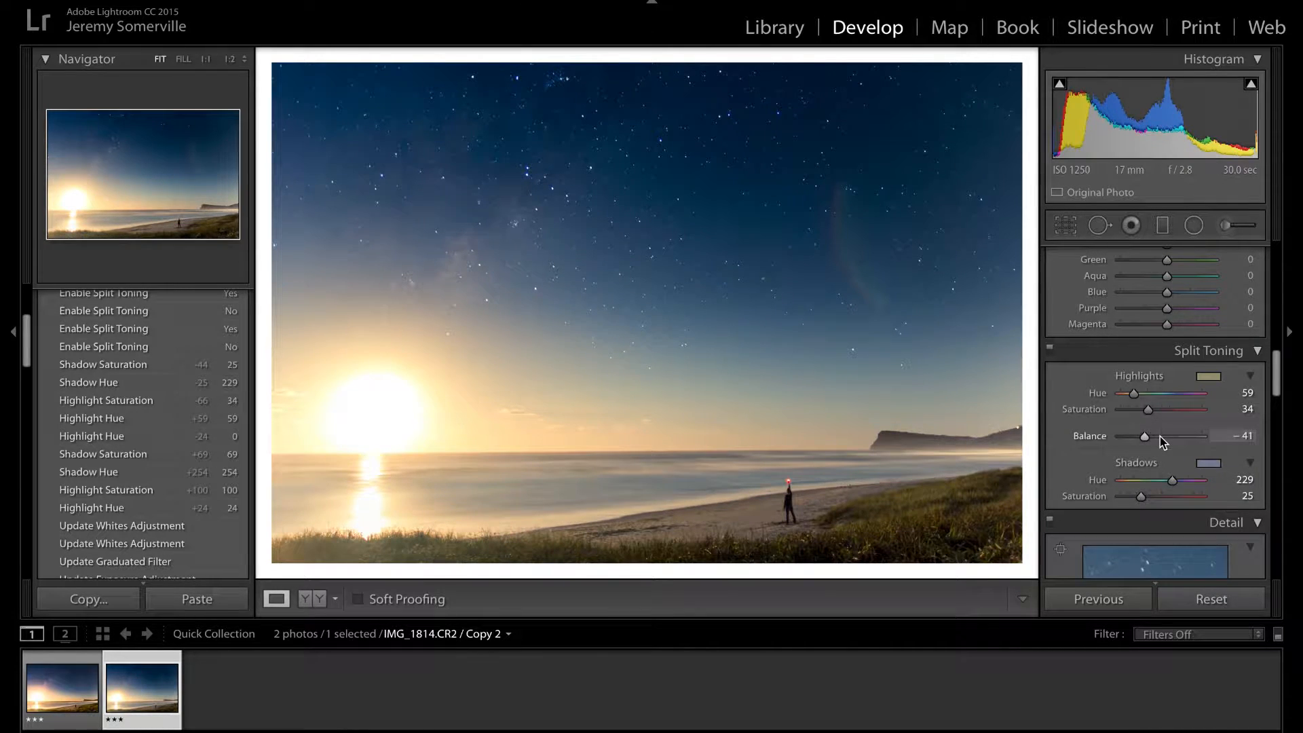
# Toggle Split Toning off and on repeatedly to examine the rebalanced toning's effect on the photo, leaving it enabled.
pyautogui.click(1051, 350)
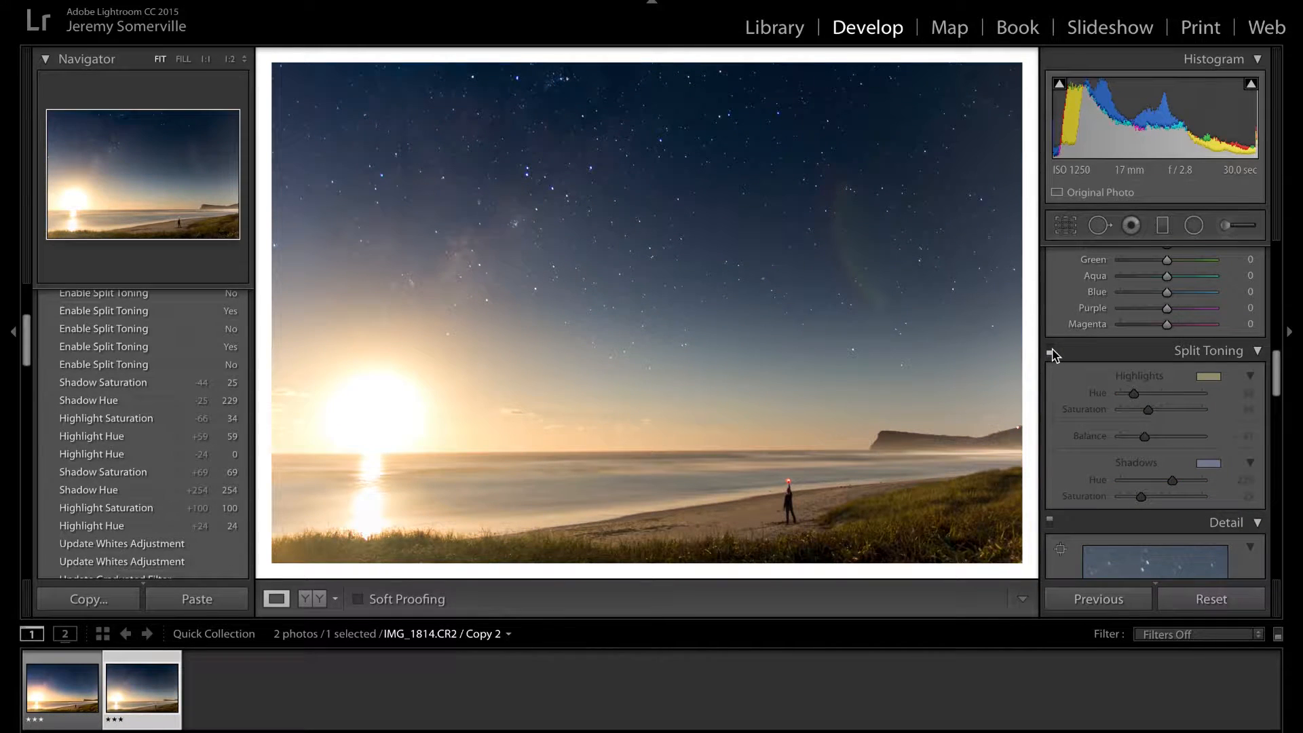
pyautogui.click(1051, 352)
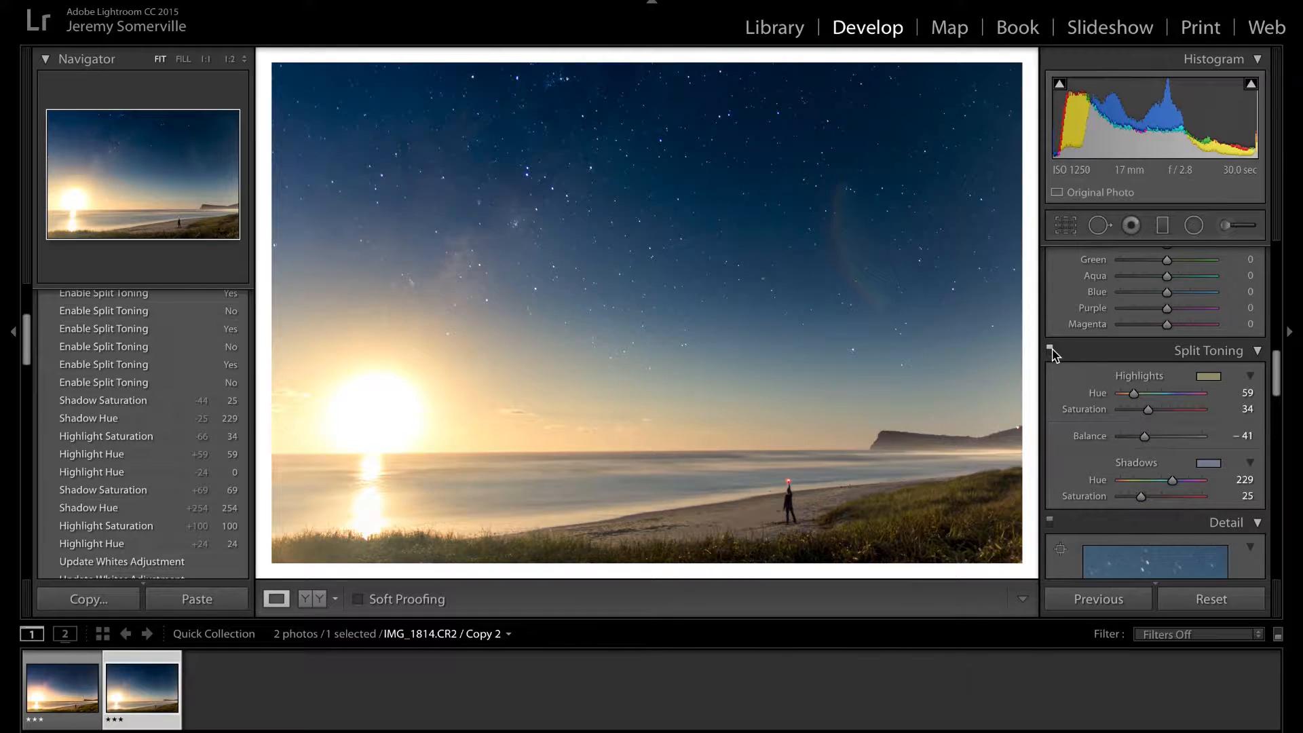
pyautogui.click(1051, 350)
pyautogui.click(1051, 349)
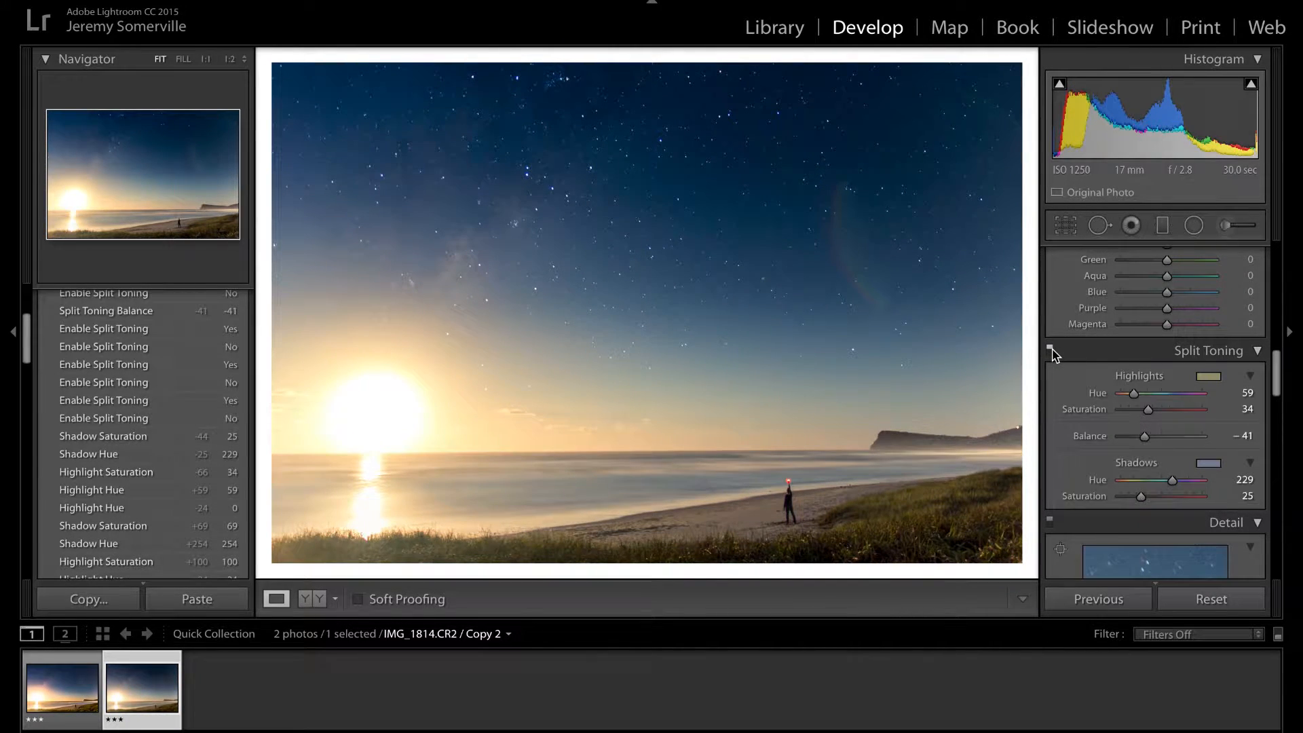
pyautogui.click(1052, 350)
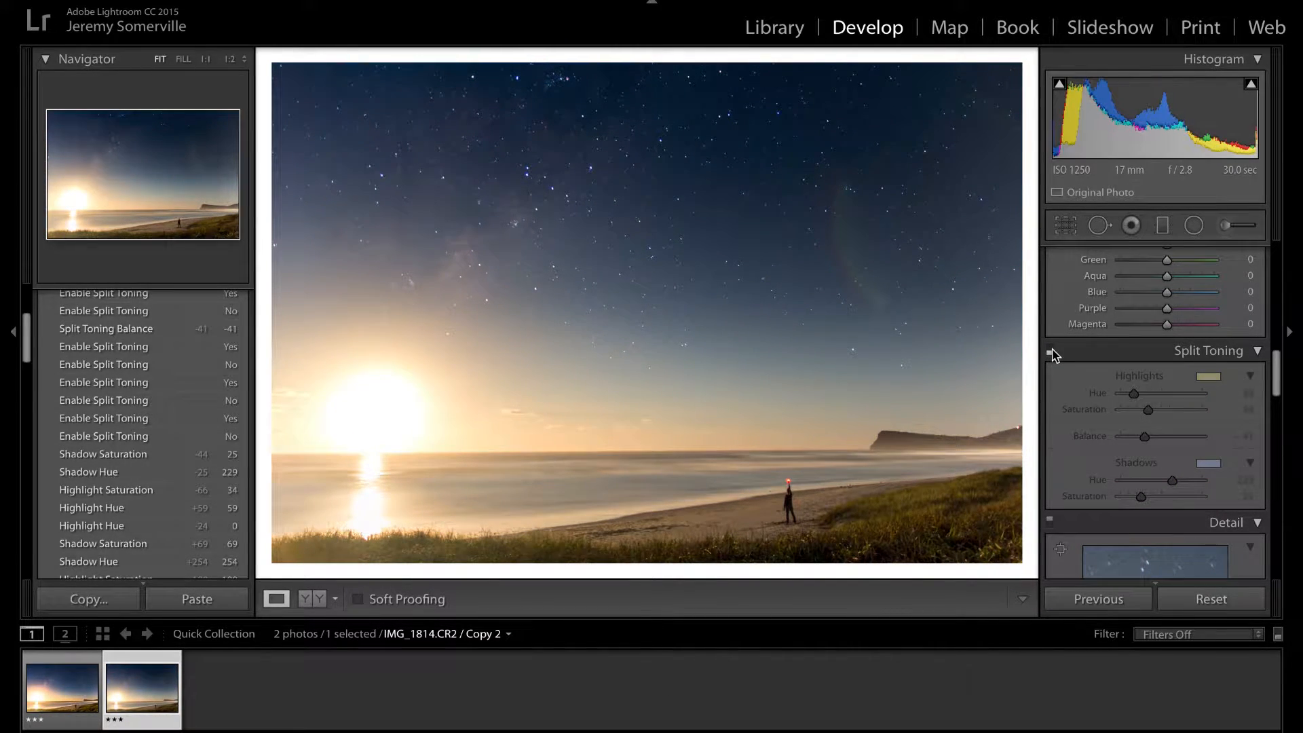
pyautogui.click(1051, 351)
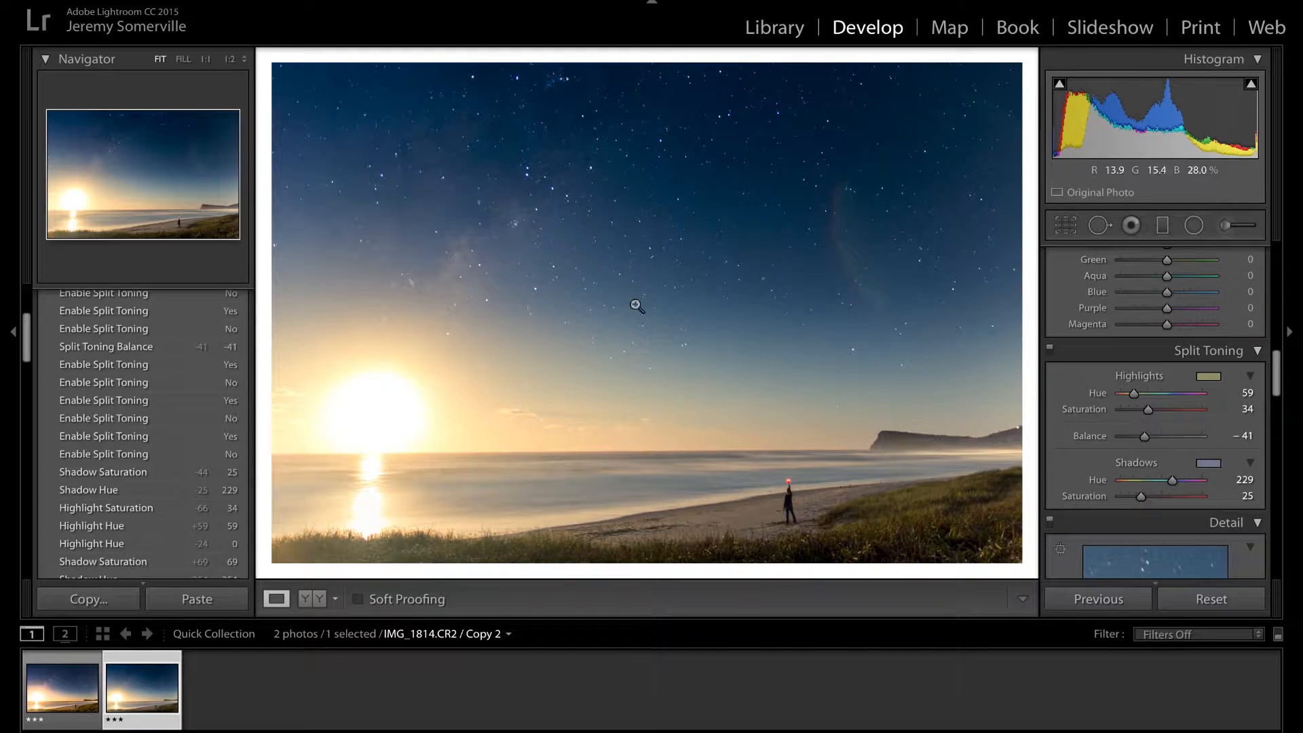
pyautogui.click(1050, 350)
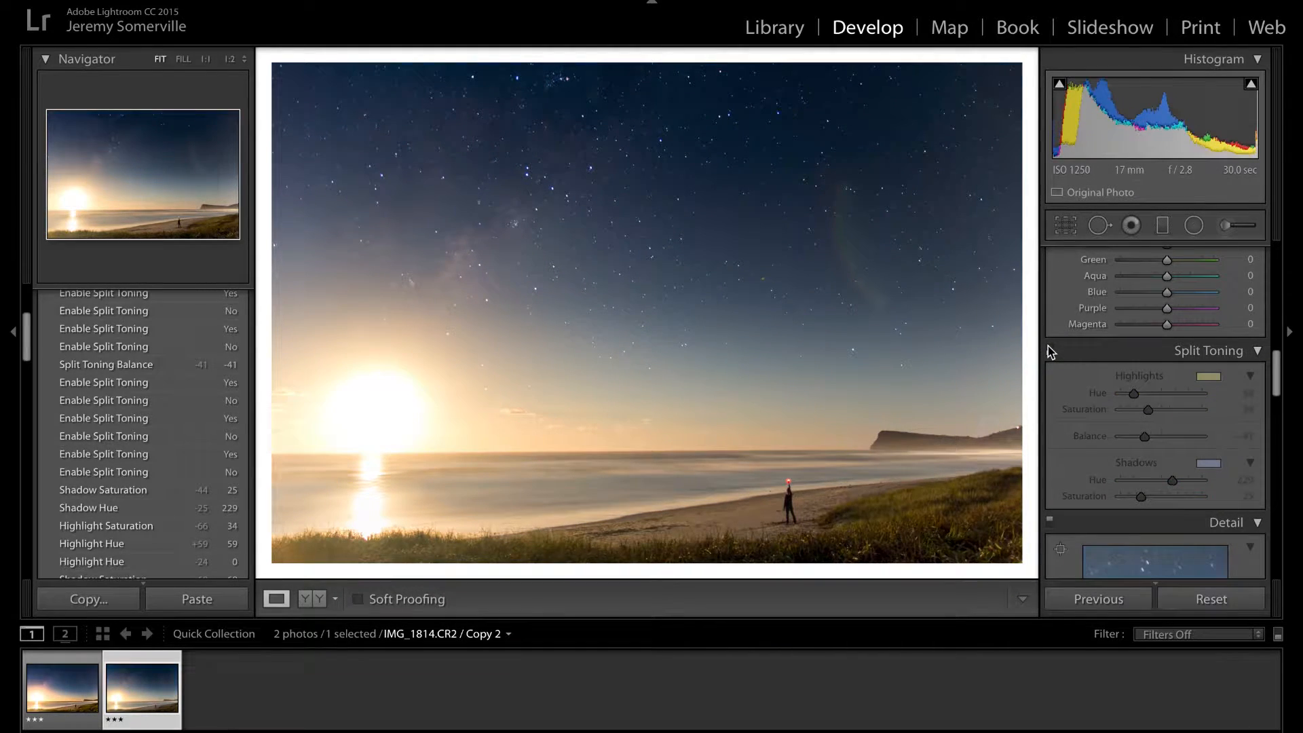
pyautogui.click(1051, 350)
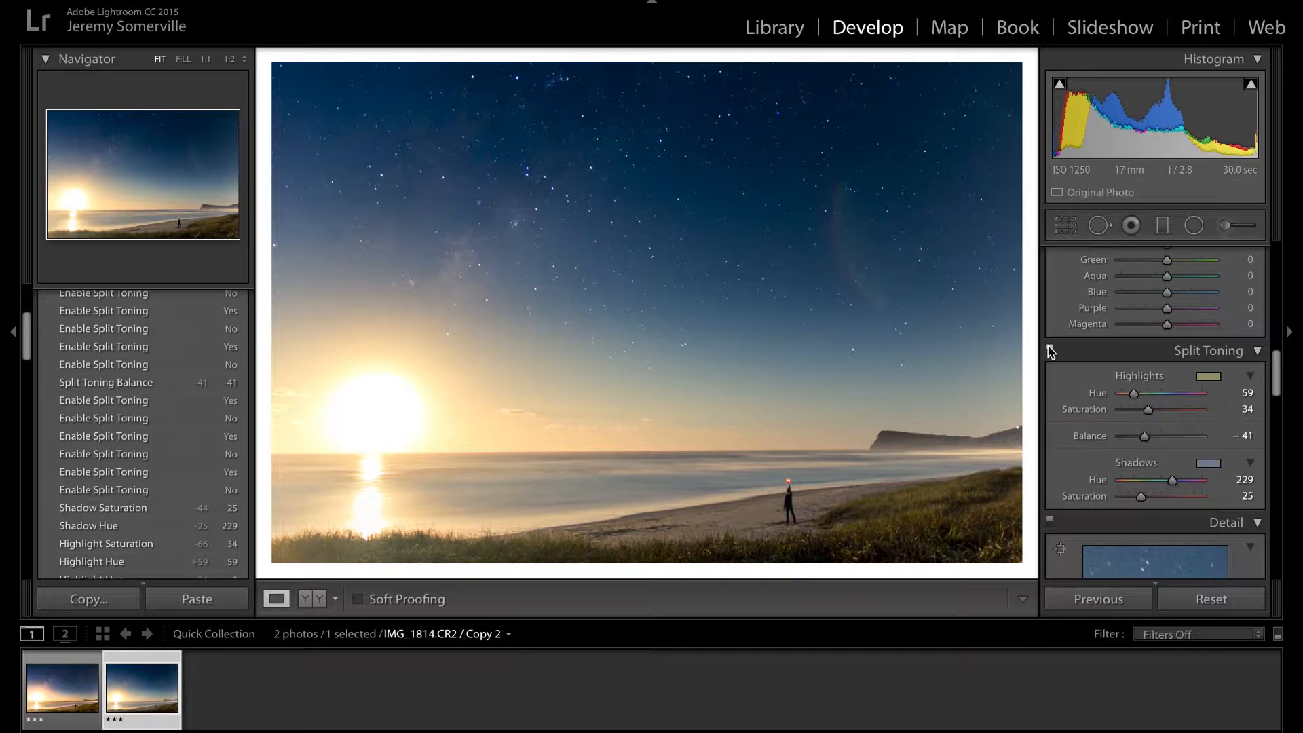
pyautogui.click(1050, 351)
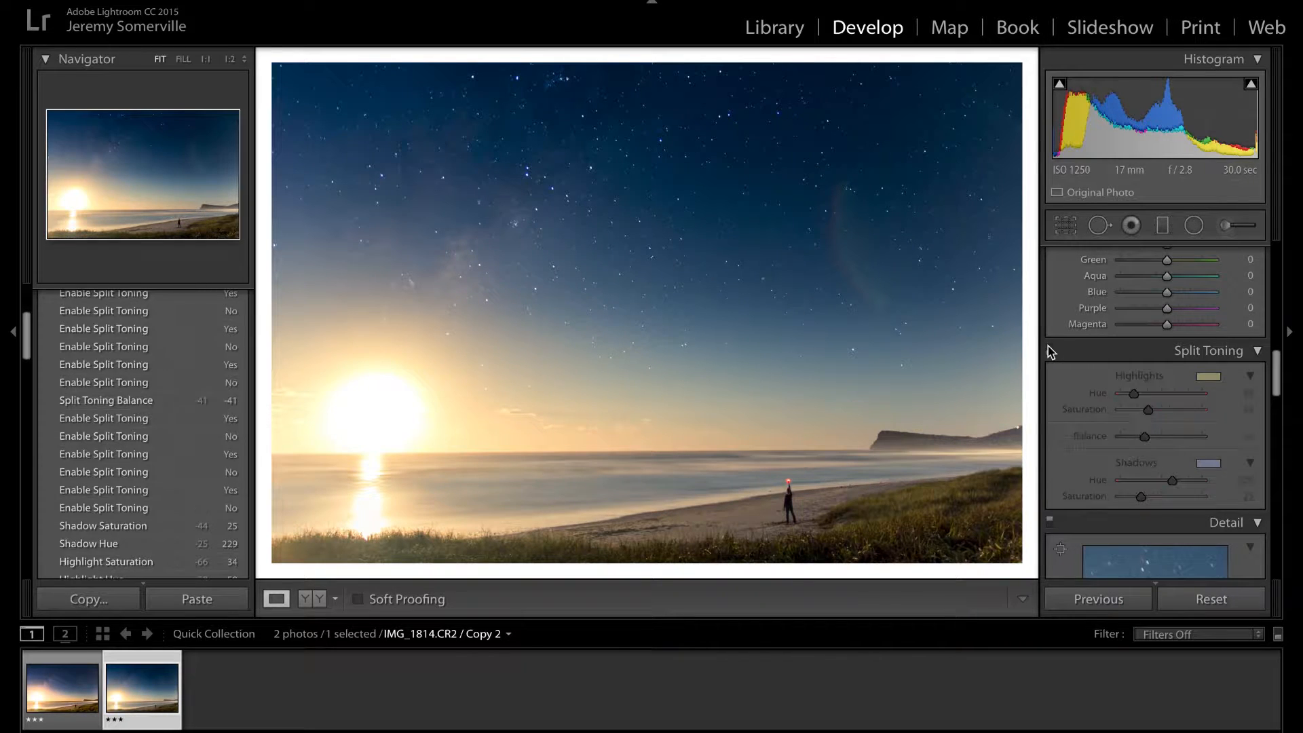
pyautogui.click(1050, 350)
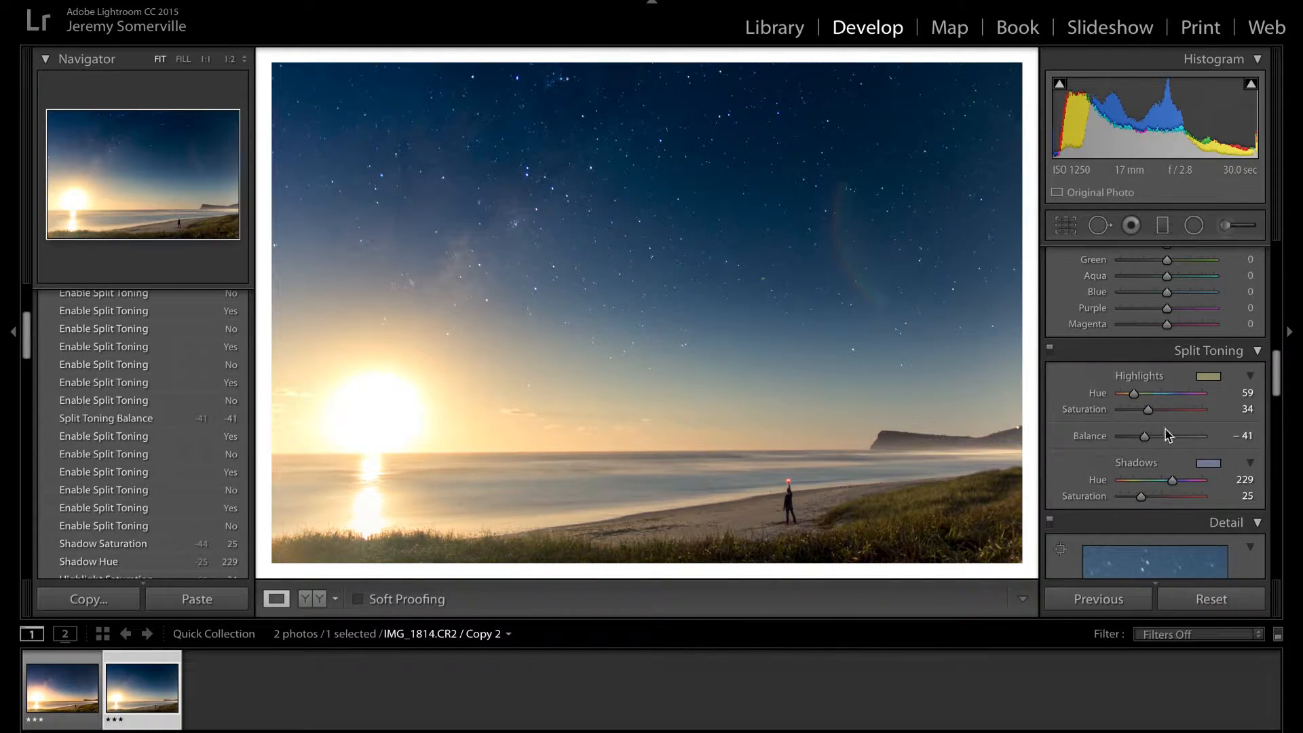
# Raise the photo's overall Contrast to +42 in the Basic tone adjustments.
pyautogui.scroll(15, 1165, 433)
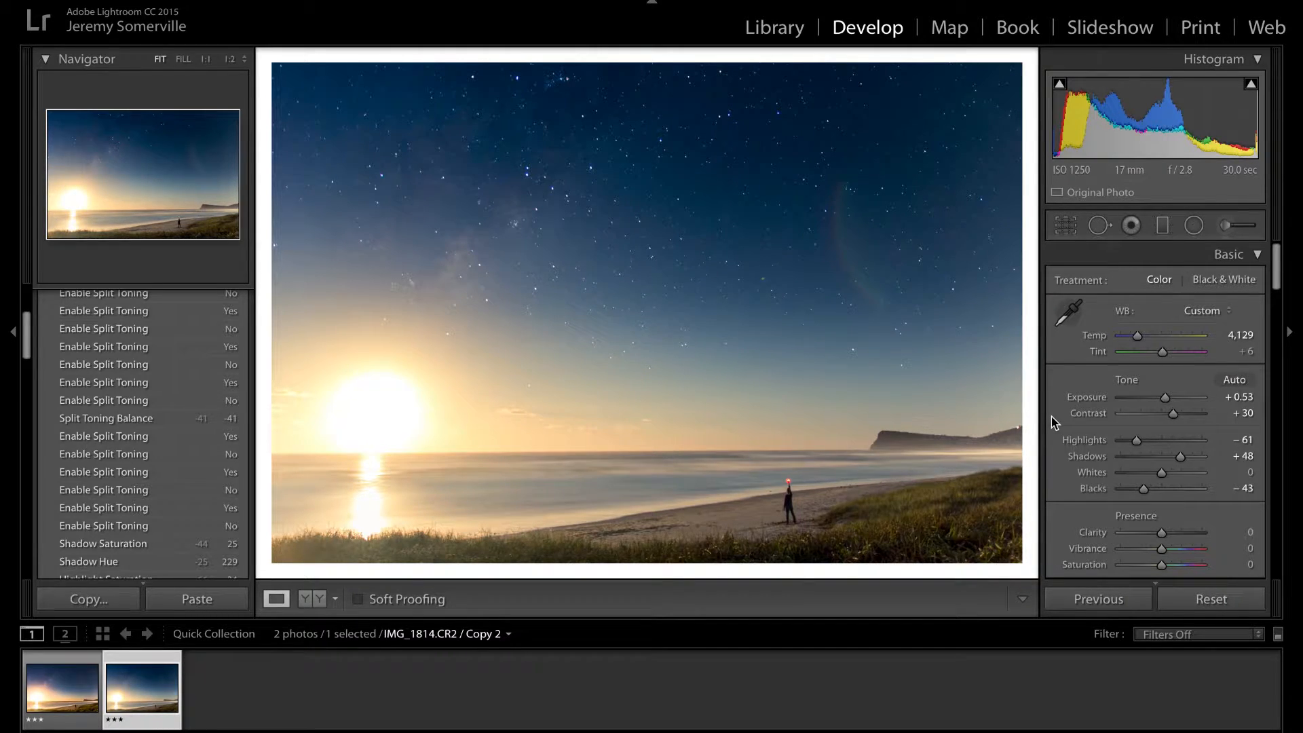
pyautogui.moveTo(1173, 414); pyautogui.dragTo(1179, 415)
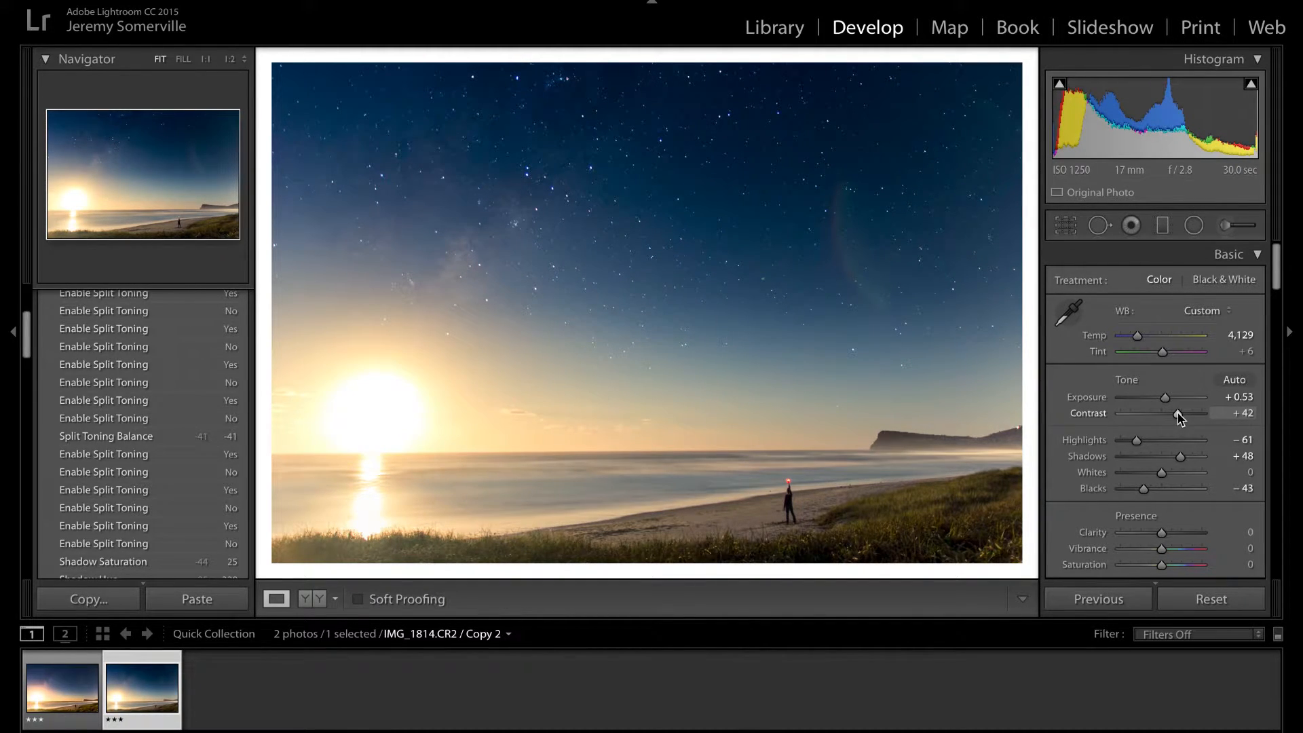